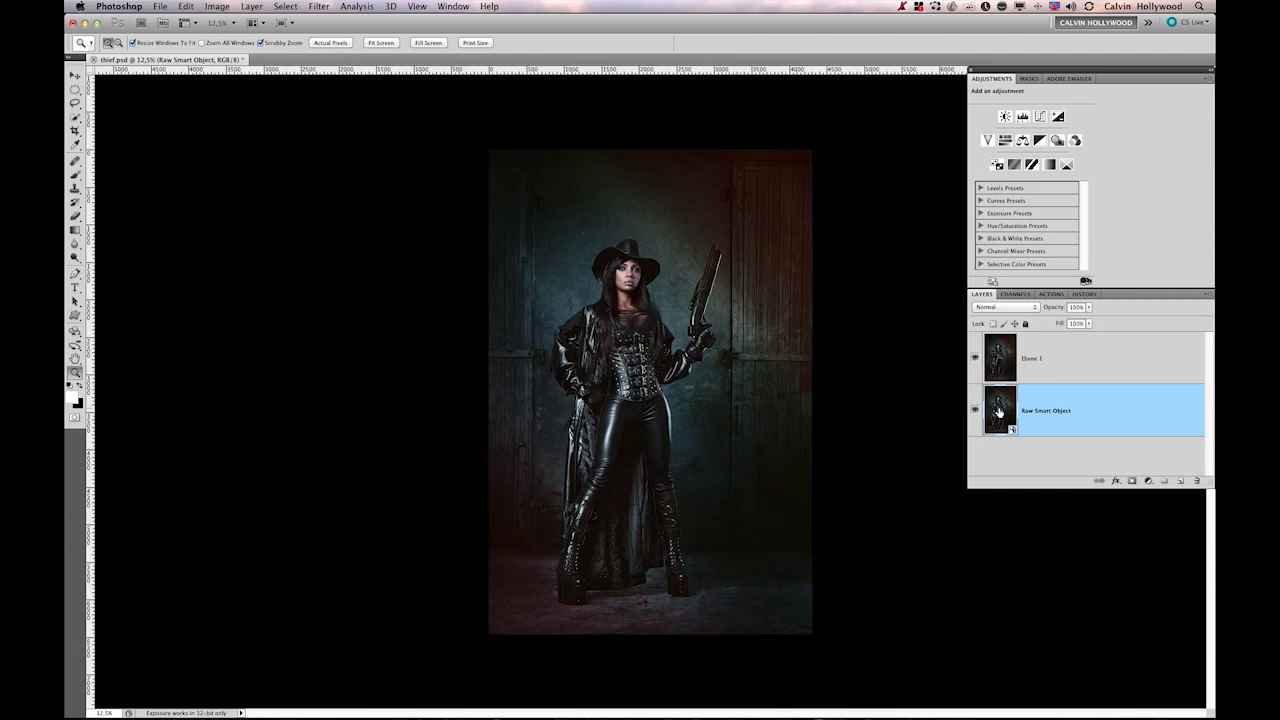
Open the raw smart object in Camera Raw and set Blacks to 9 and Exposure to +0.95.
double_click(998, 410)
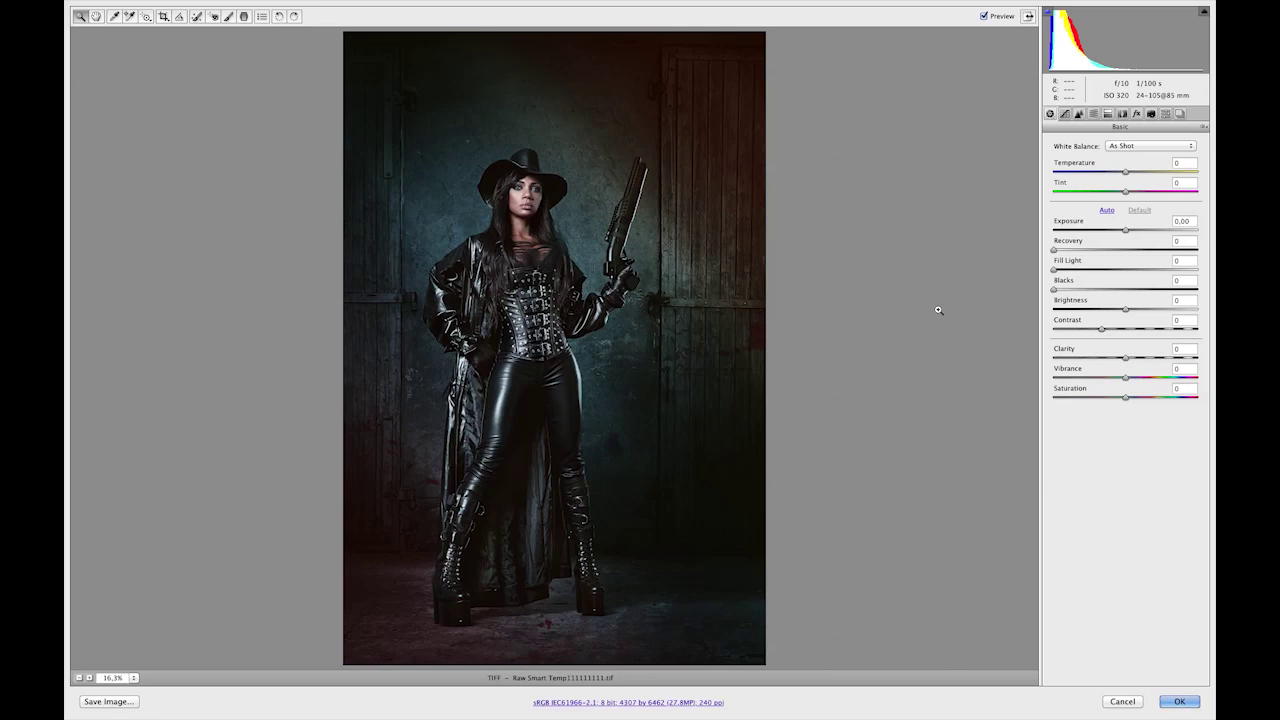
click(1055, 290)
drag(1056, 291, 1070, 290)
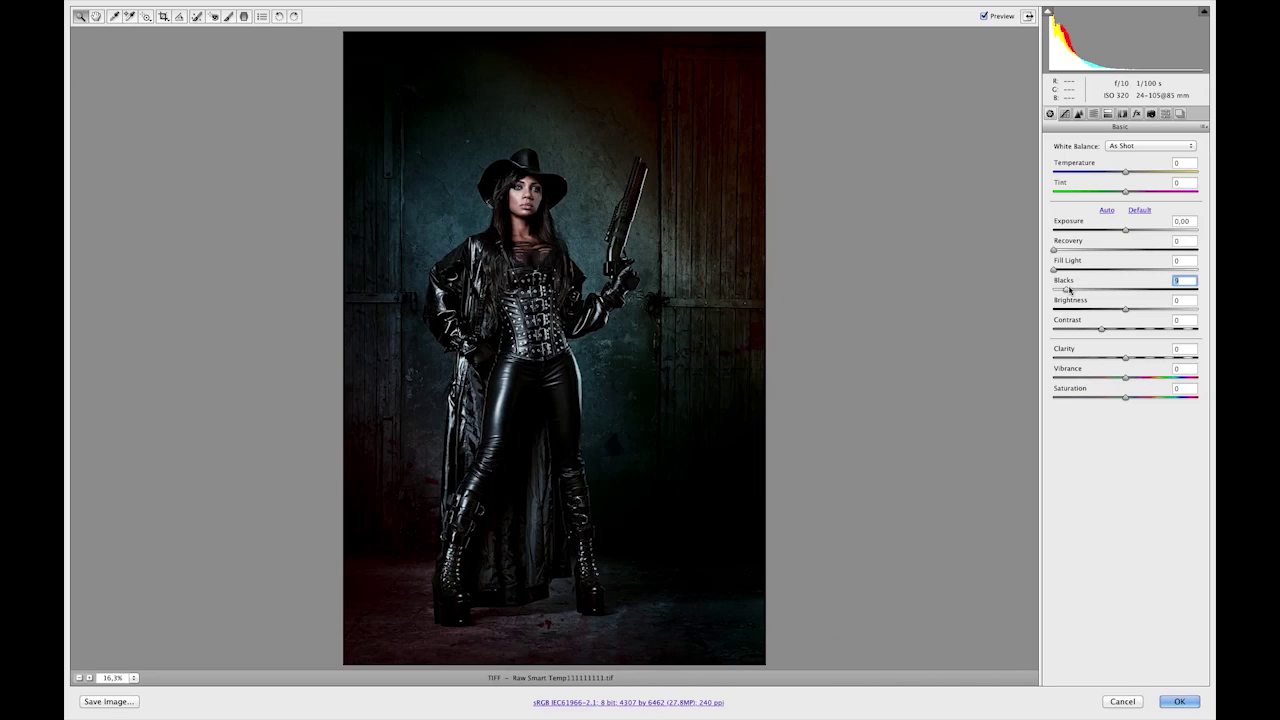
drag(1126, 231, 1142, 230)
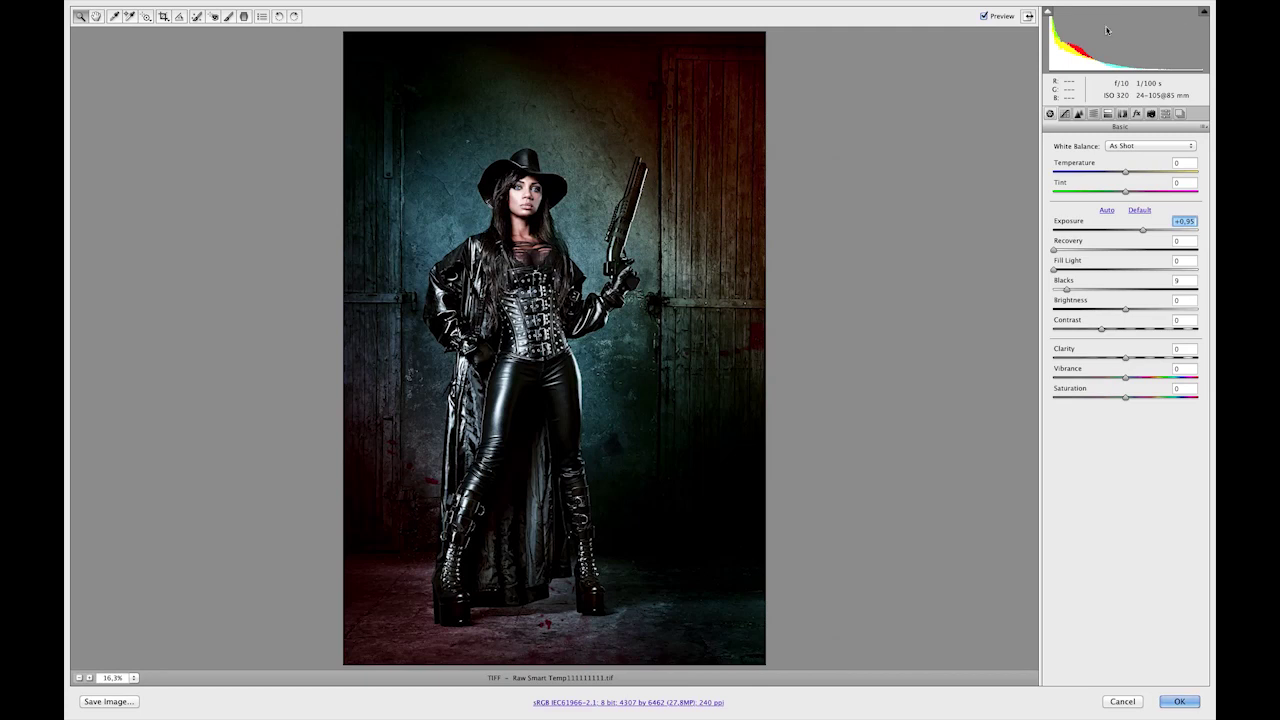
Turn on shadow and highlight clipping warnings, raise Exposure to +1.75, and apply the edits.
click(1047, 13)
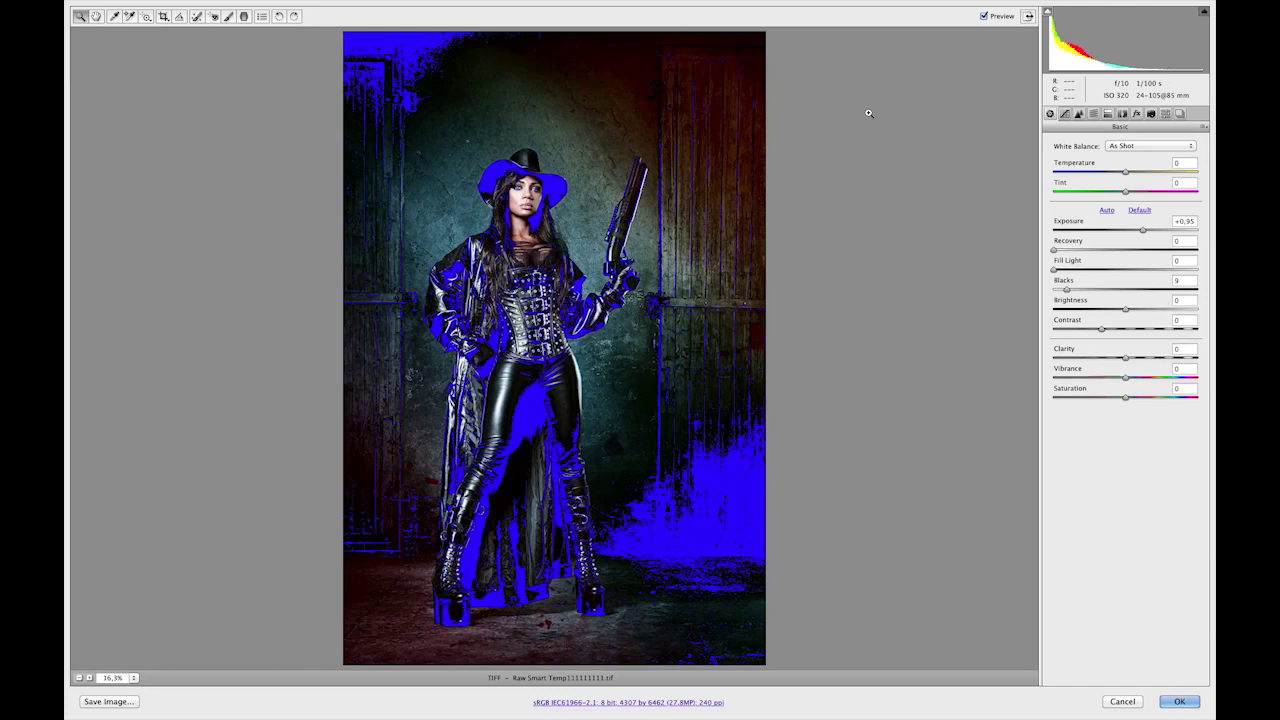
click(1205, 13)
drag(1144, 232, 1157, 232)
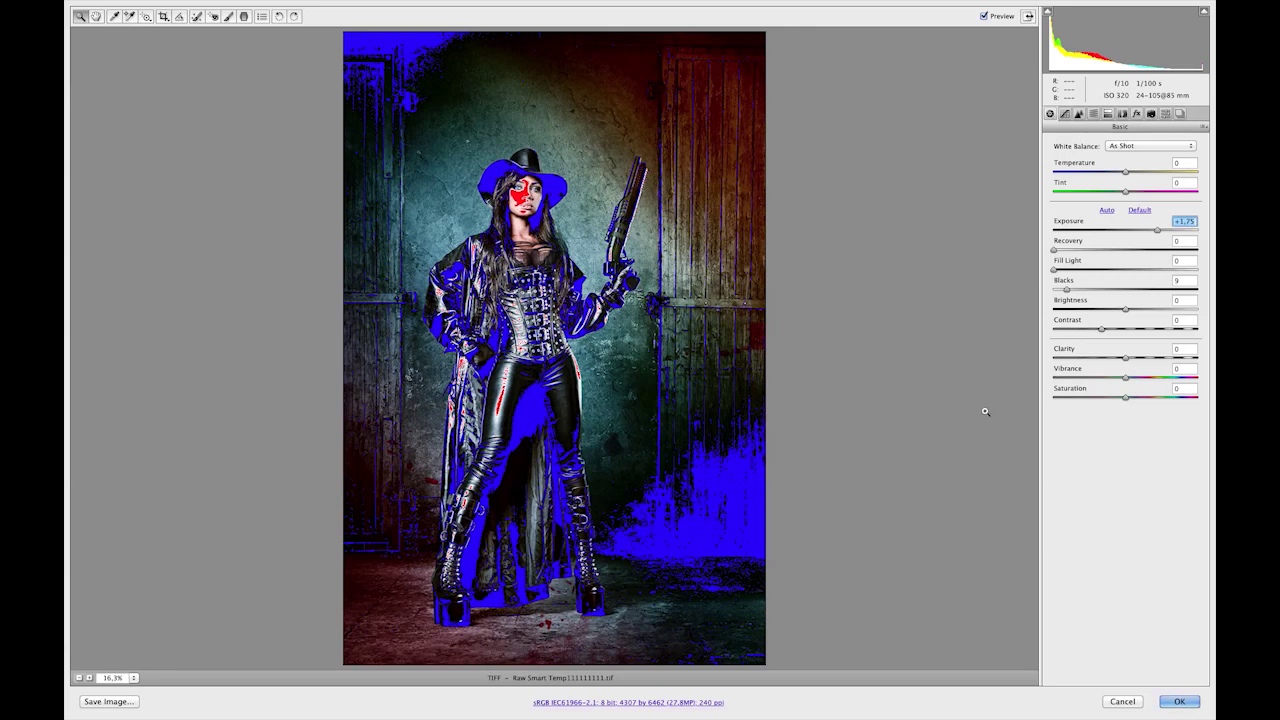
click(1181, 701)
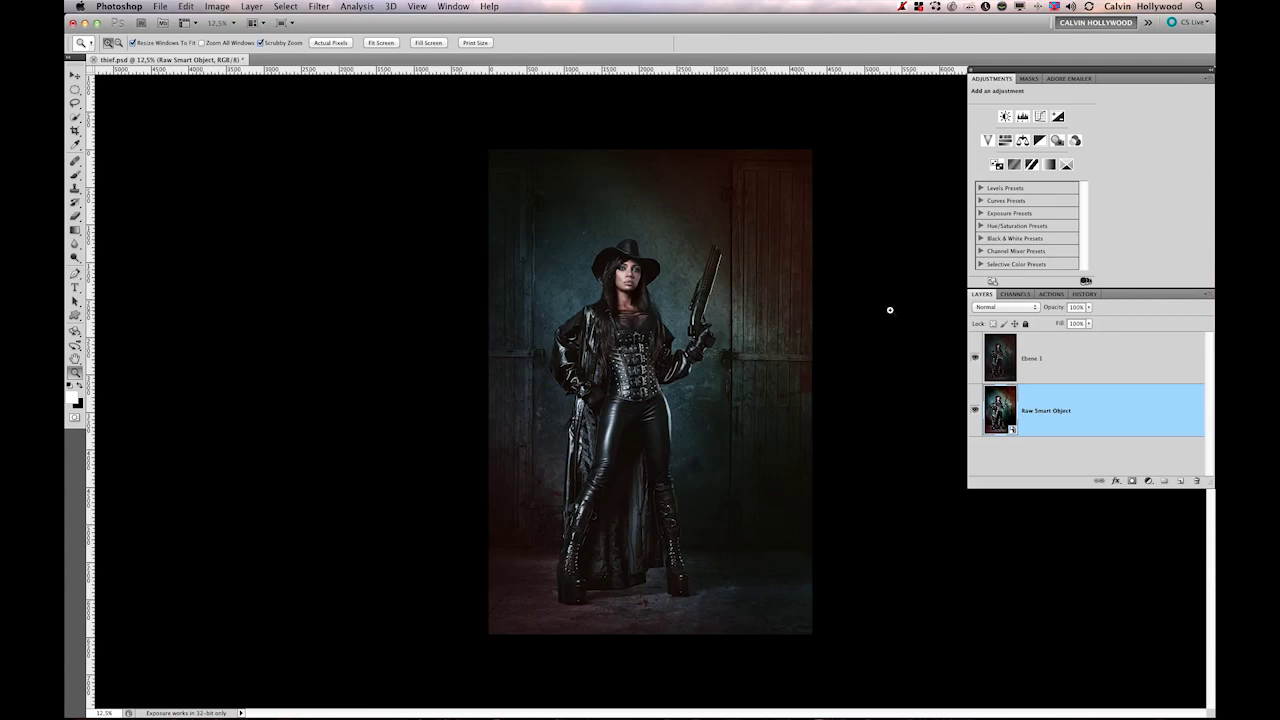
Add a Levels layer above Ebene 1 with the black and white input points pulled inward.
click(1078, 357)
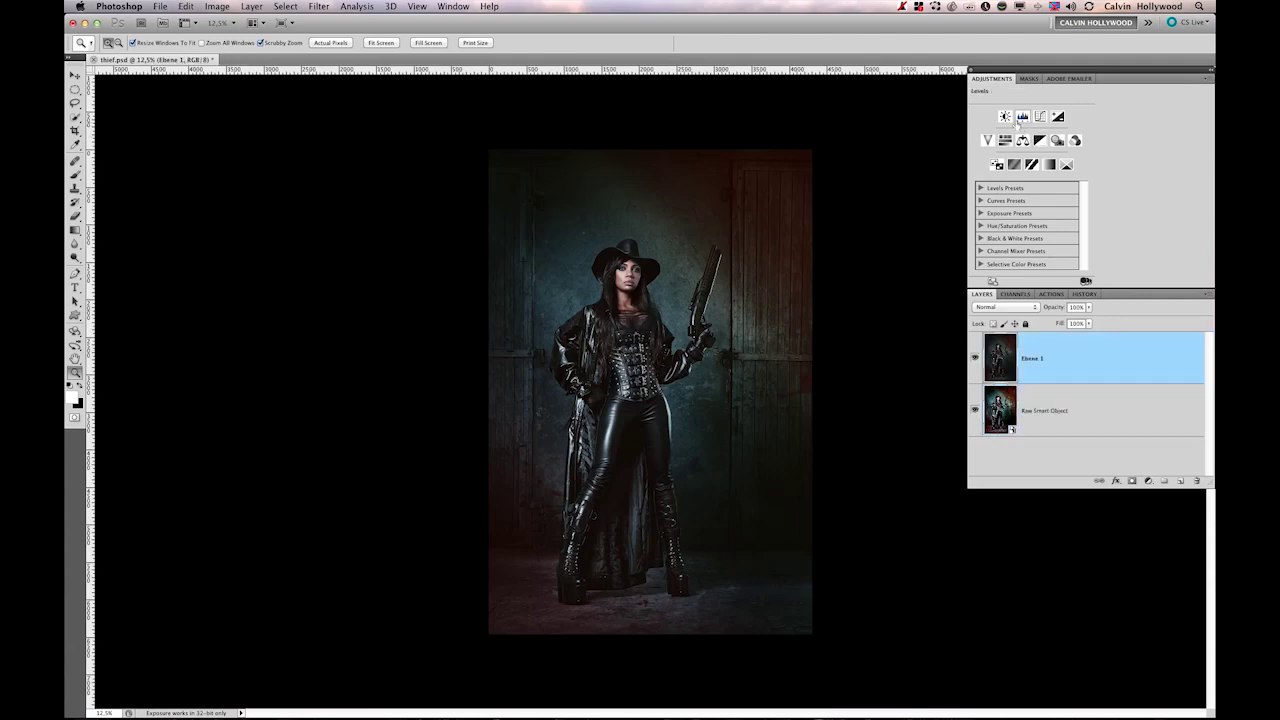
click(1022, 116)
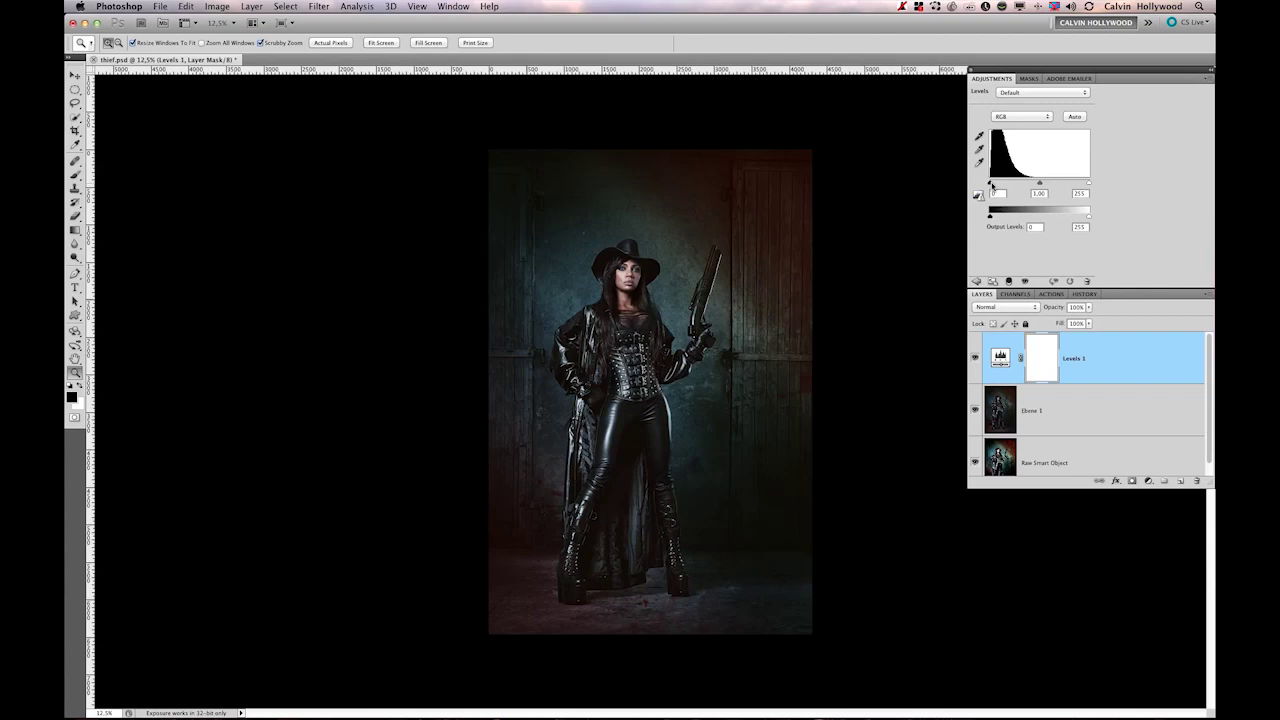
drag(995, 188, 1004, 186)
drag(1090, 185, 997, 186)
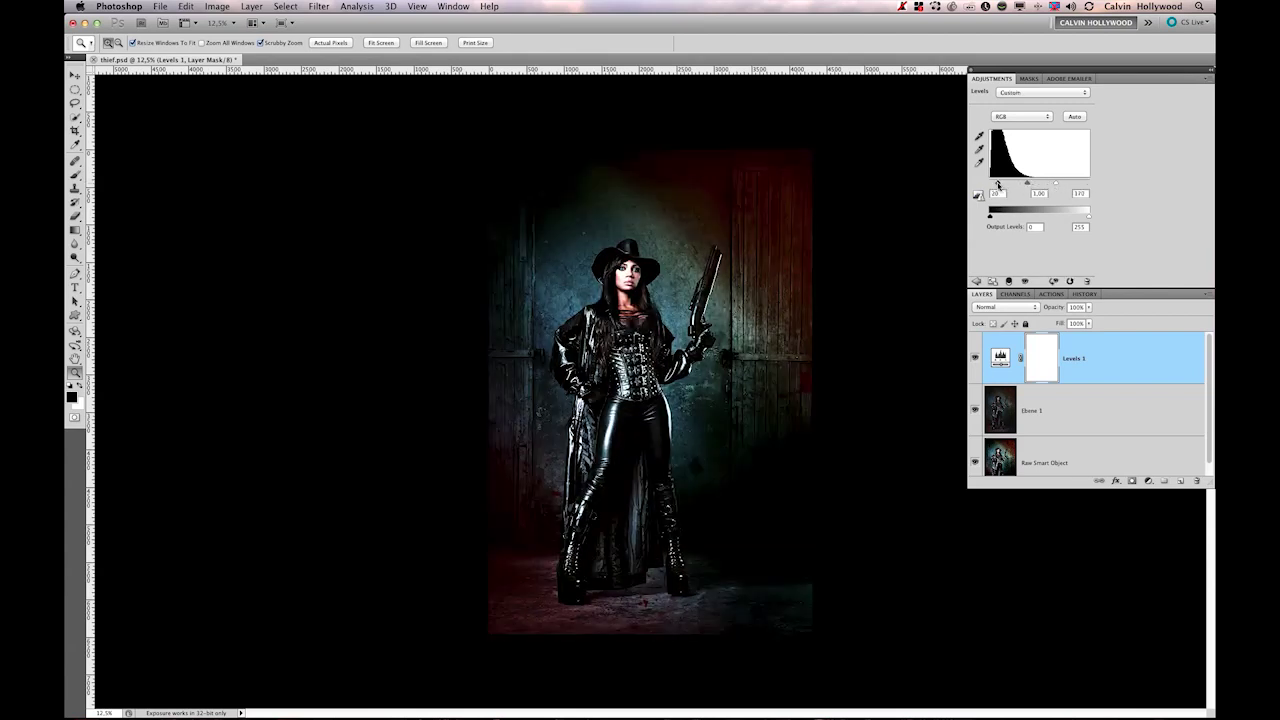
Try a Threshold adjustment layer with a raised level, then delete it.
click(977, 281)
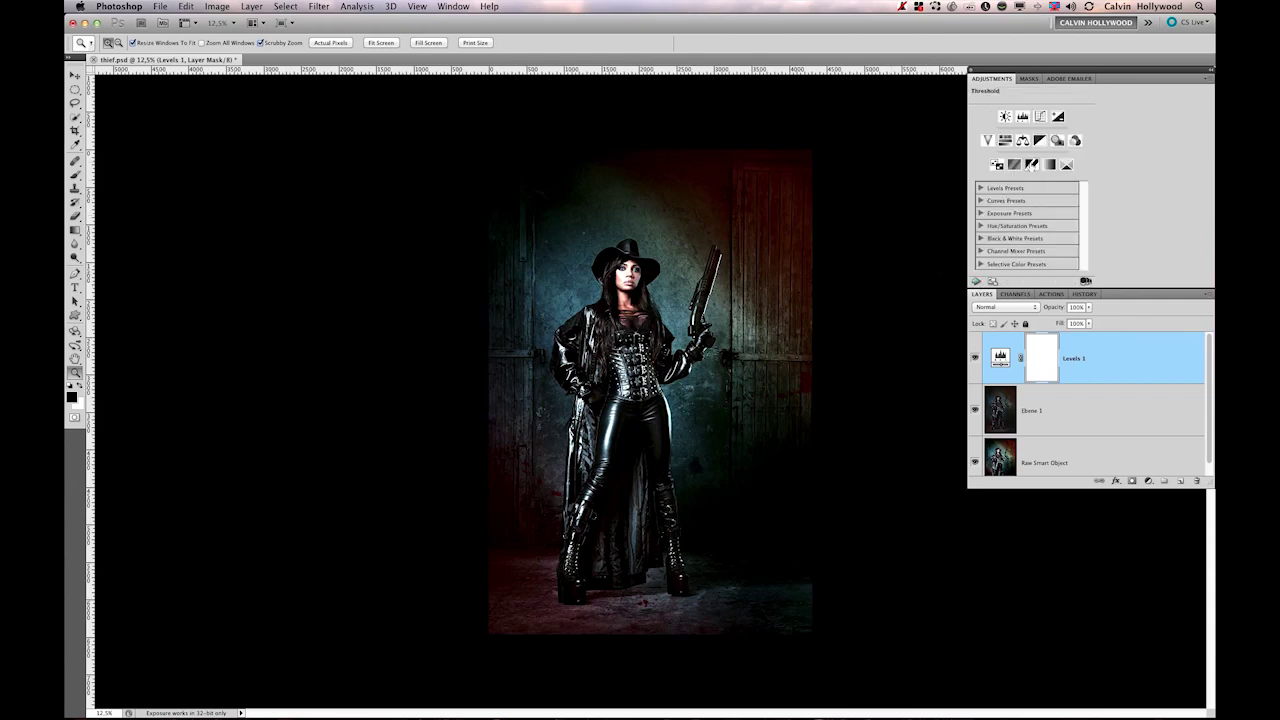
click(1031, 165)
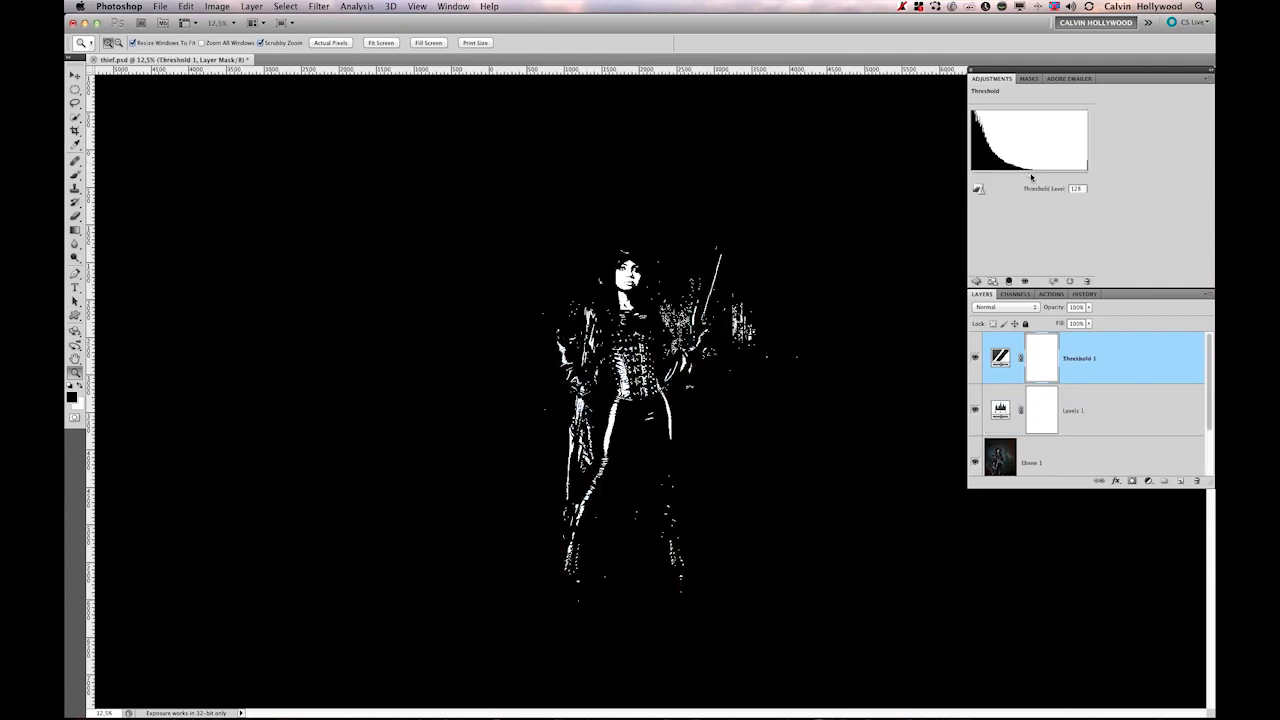
mouse_move(1031, 178)
mouse_down()
mouse_move(1052, 178)
mouse_move(985, 178)
mouse_move(1081, 178)
mouse_move(1051, 178)
mouse_up()
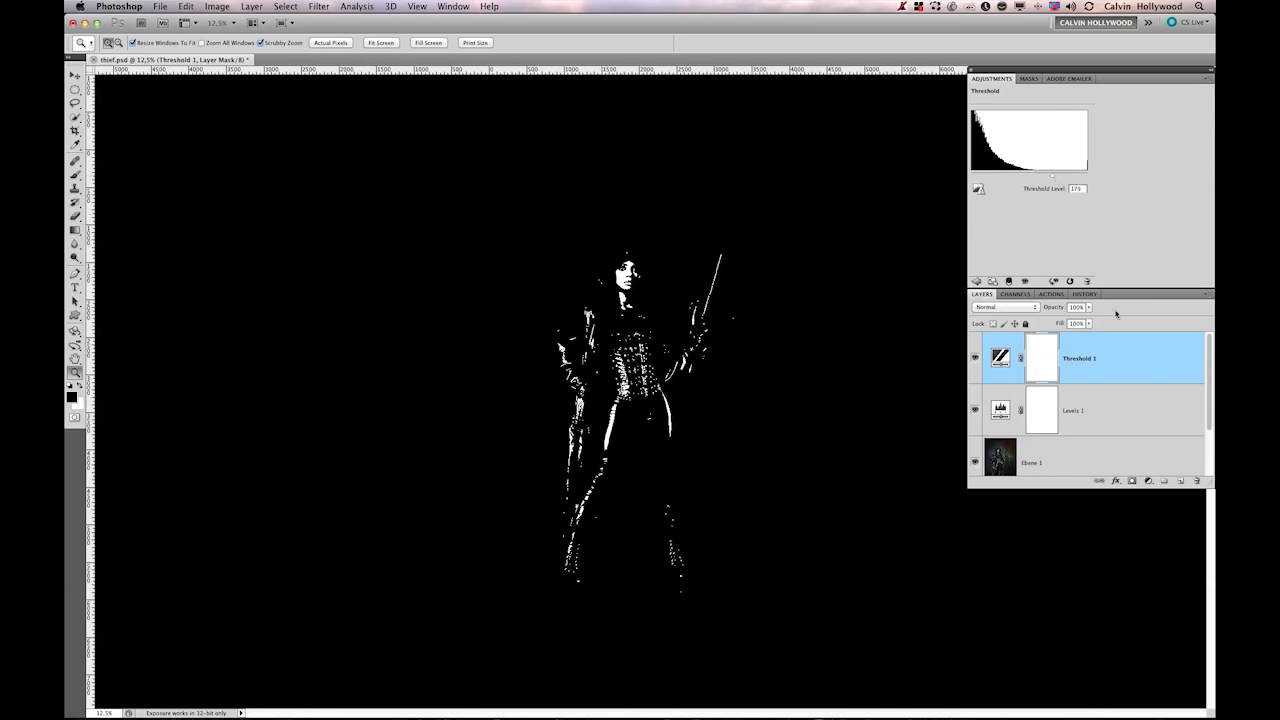
key(Delete)
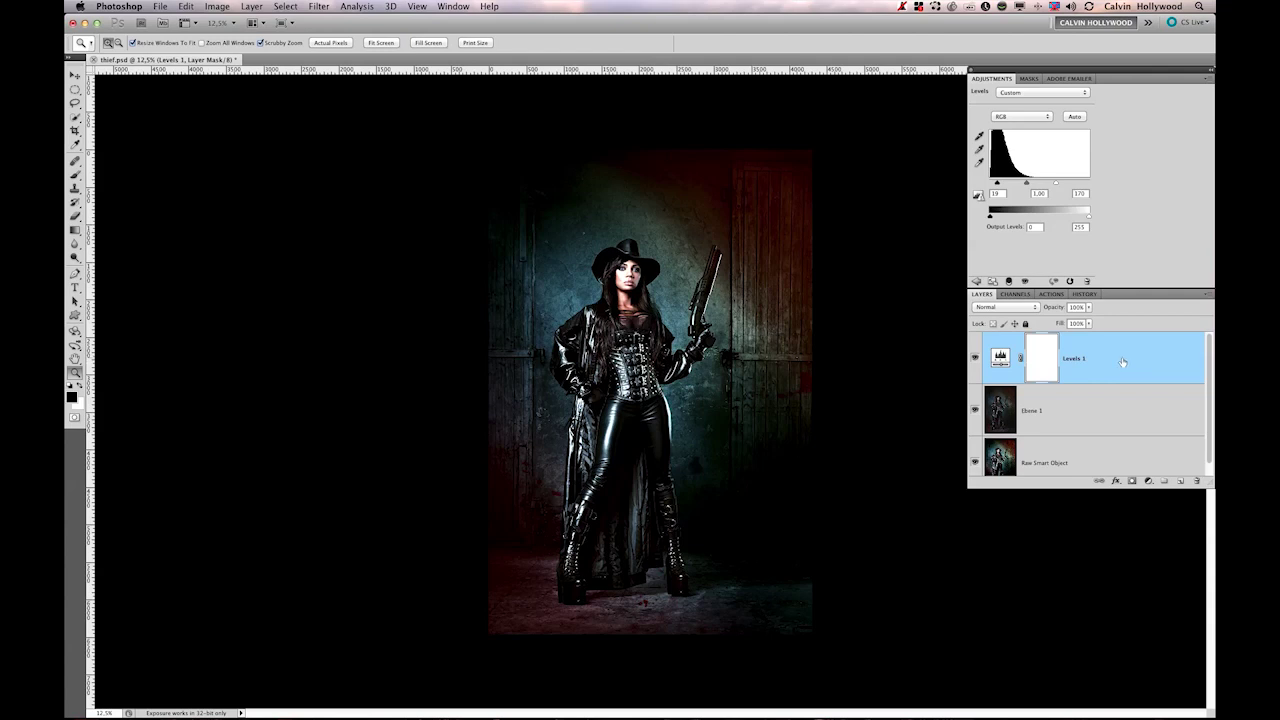
Delete Levels 1 and add a Gradient Map above Ebene 1 named 'police department'.
key(Delete)
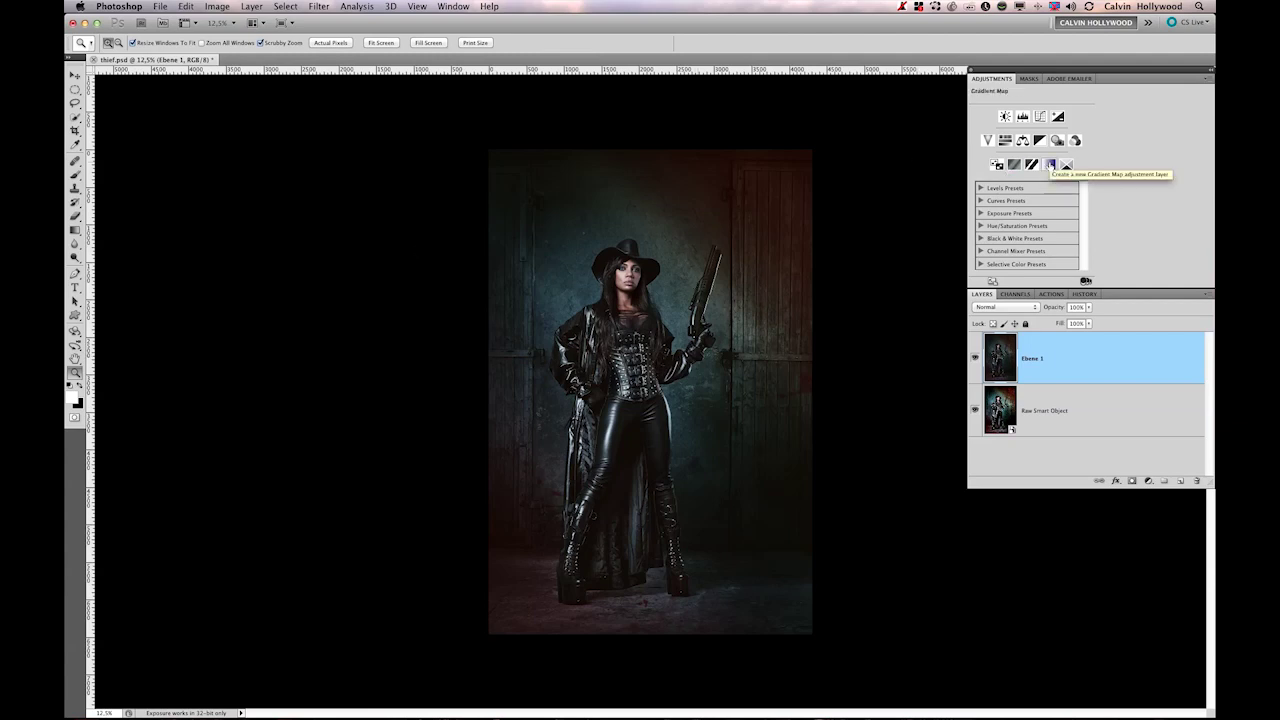
click(1050, 165)
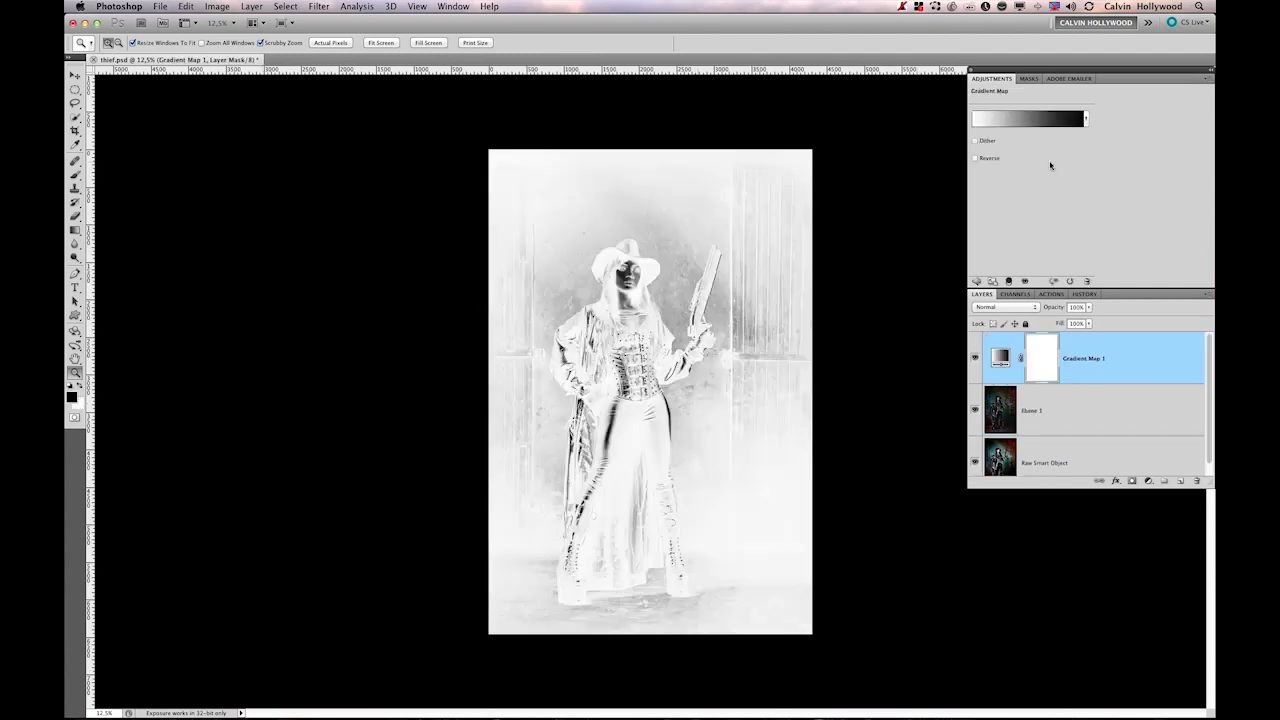
double_click(1090, 360)
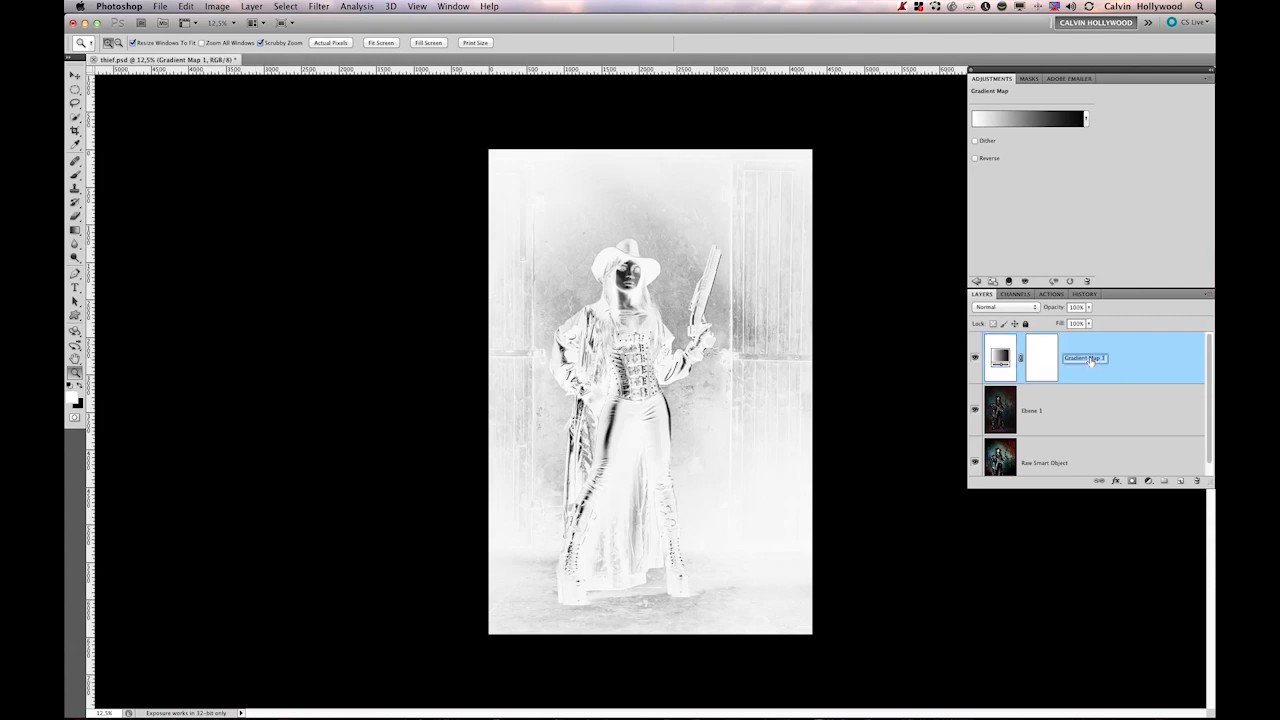
text(0)
text(oli)
text(ce depa)
text(rtment)
key(Return)
Apply the Black, White preset to the police department gradient map in the Gradient Editor.
click(1025, 122)
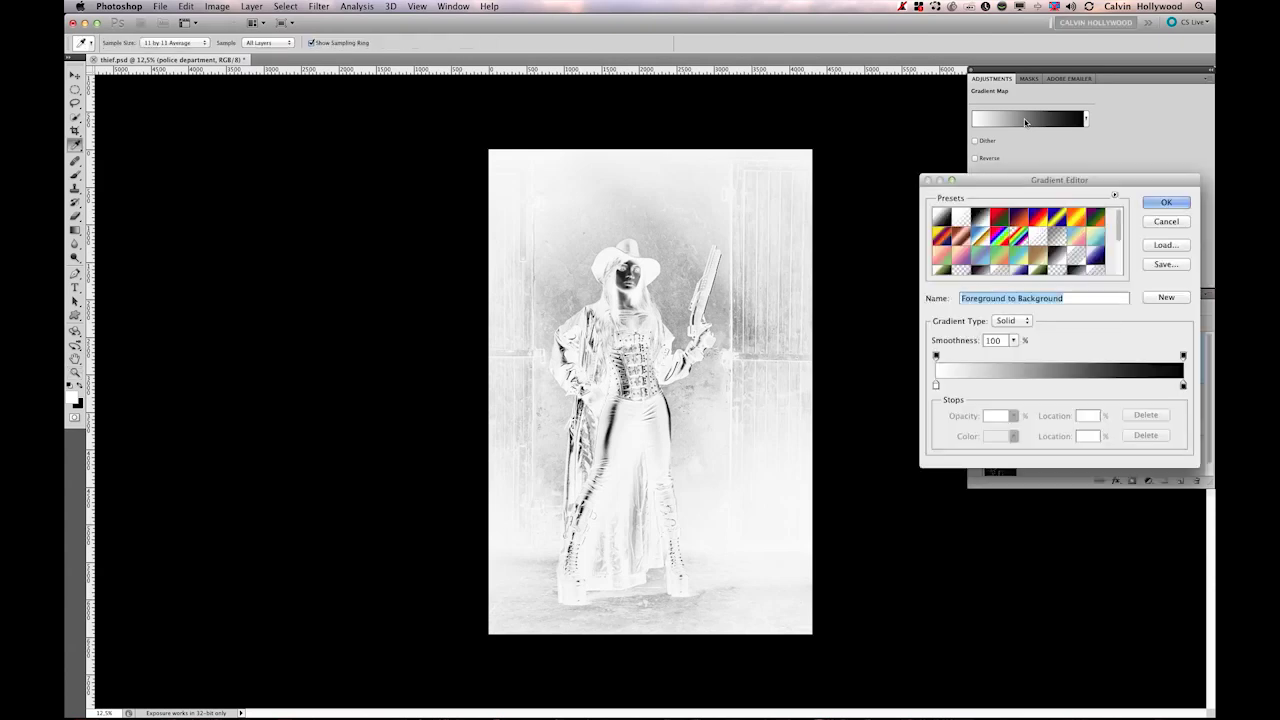
drag(1006, 176, 969, 237)
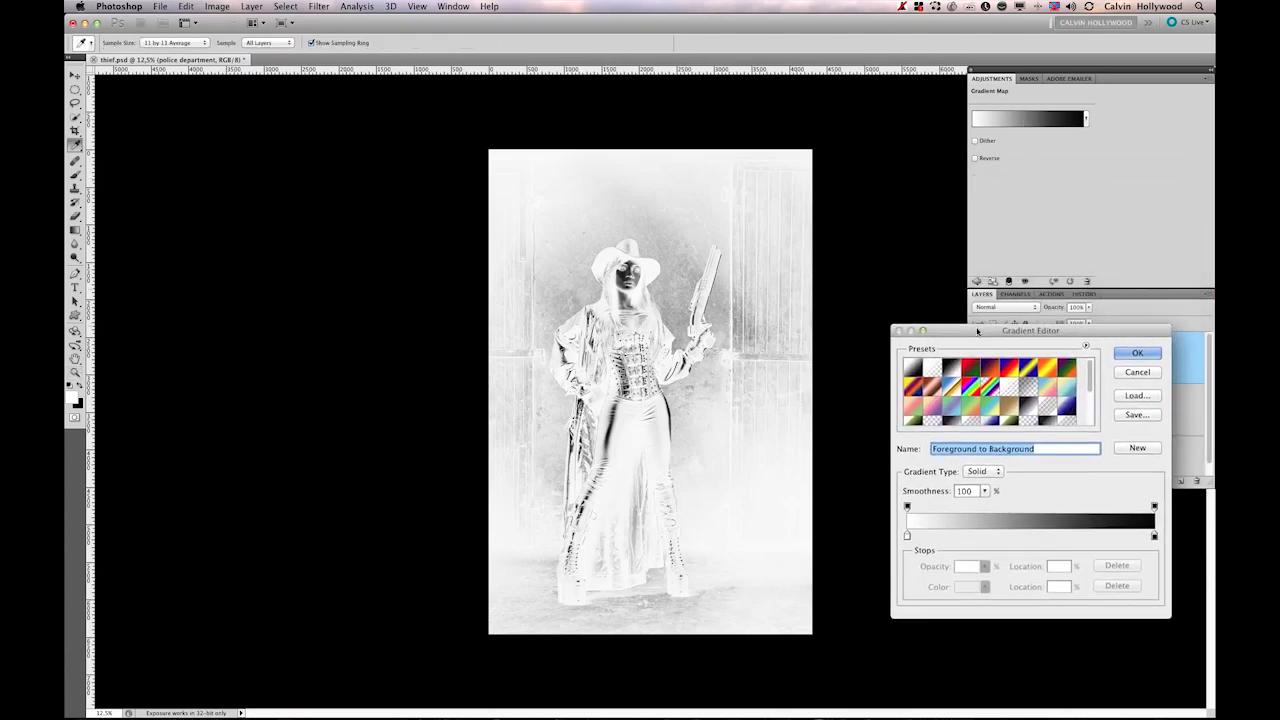
drag(977, 328, 981, 335)
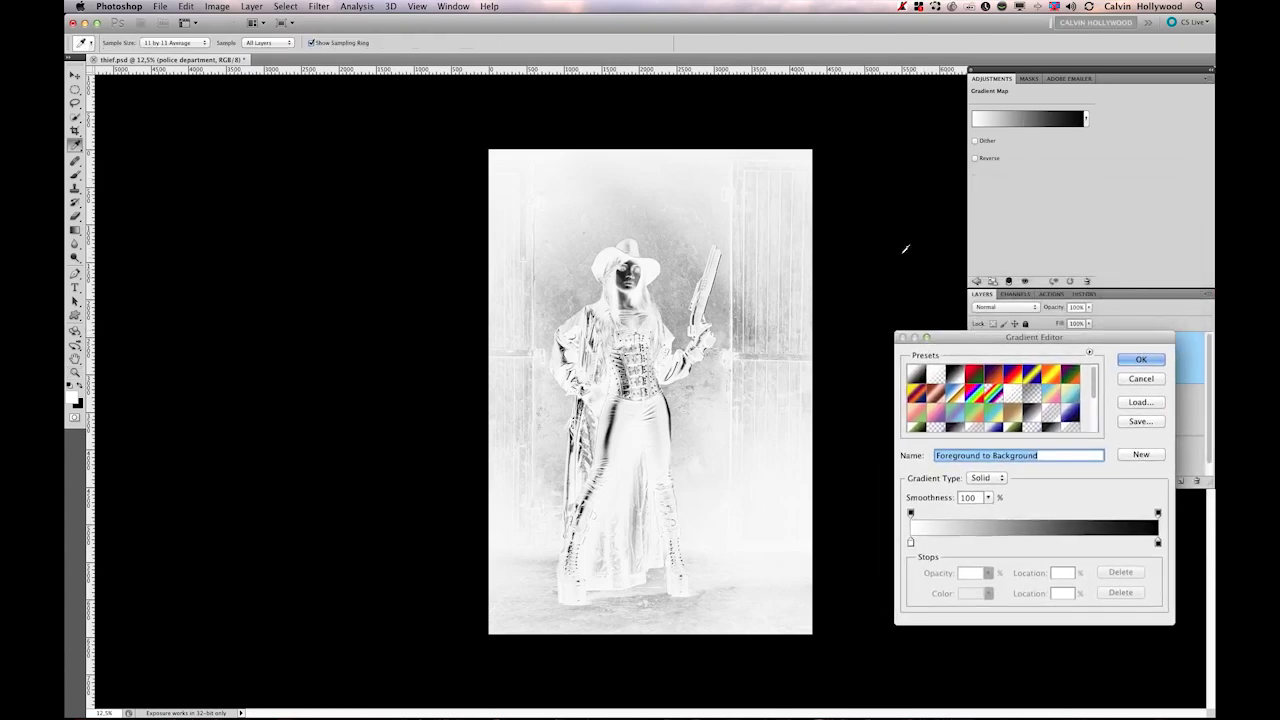
click(956, 374)
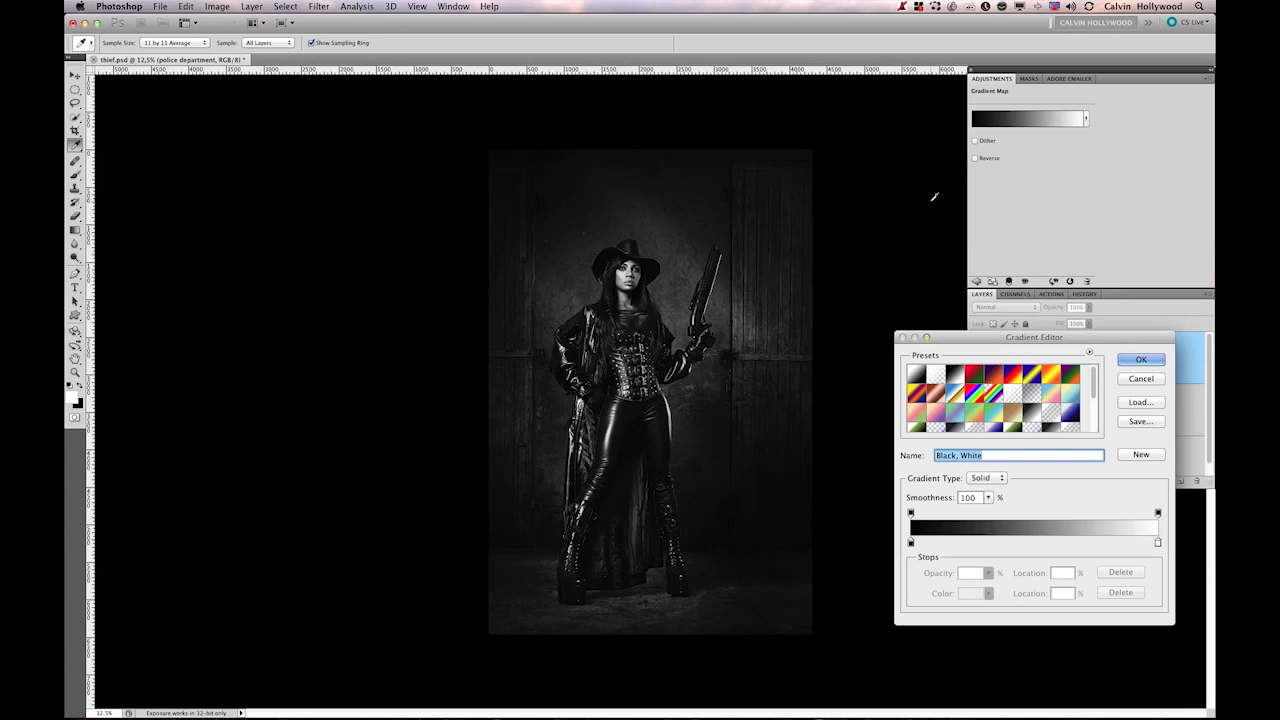
Set the gradient's left colour stop to pure blue (#0000ff).
click(910, 542)
click(970, 594)
click(975, 168)
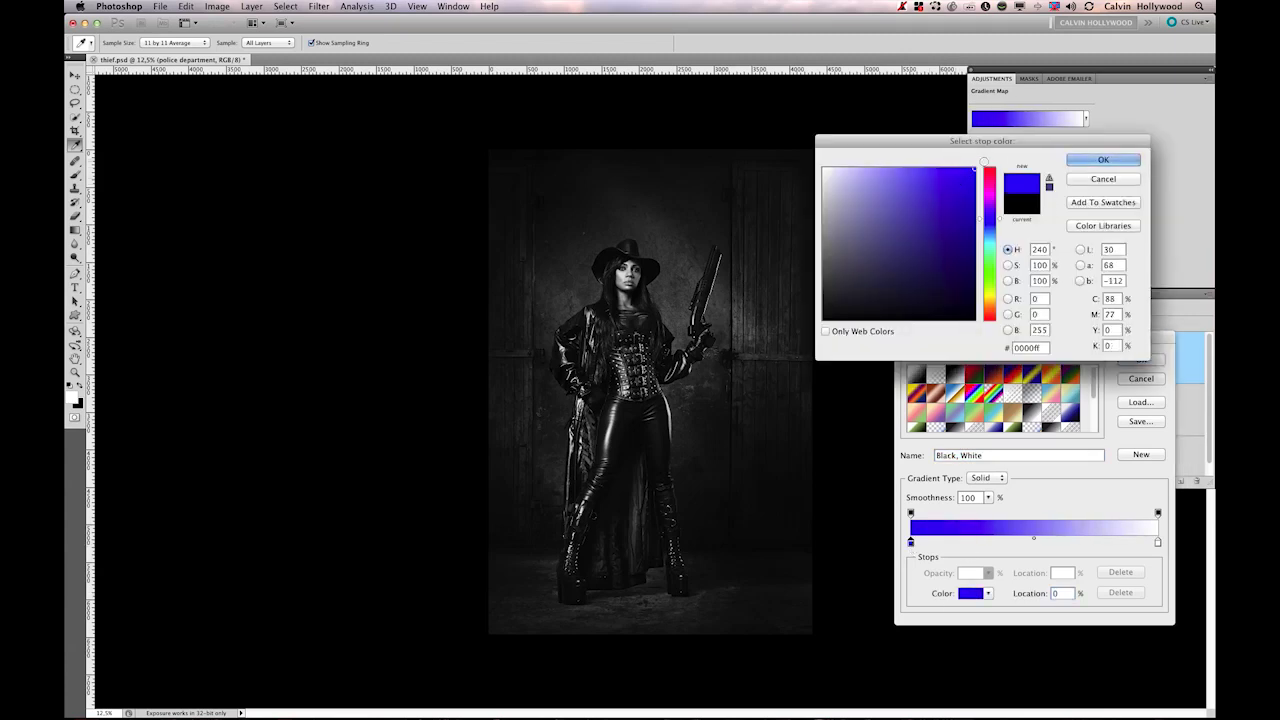
click(1103, 159)
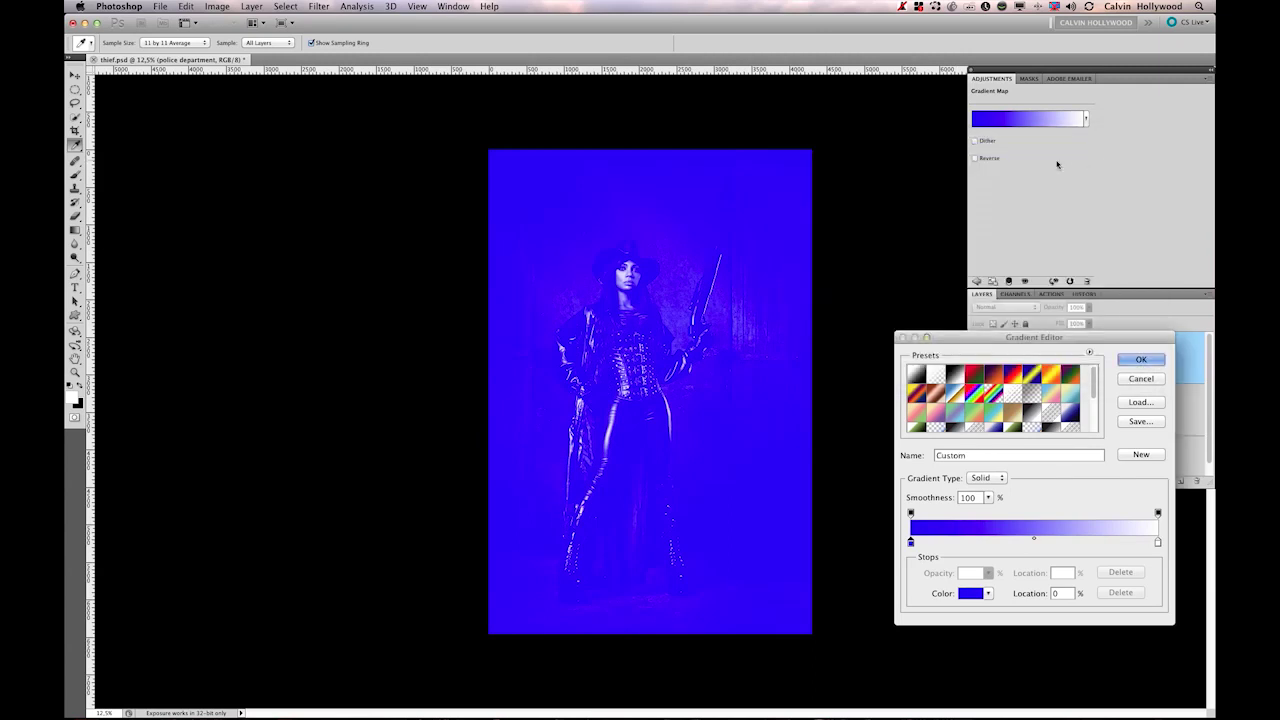
Set the right colour stop to pure red (#ff0000) and accept the gradient.
click(1158, 544)
click(969, 594)
click(974, 168)
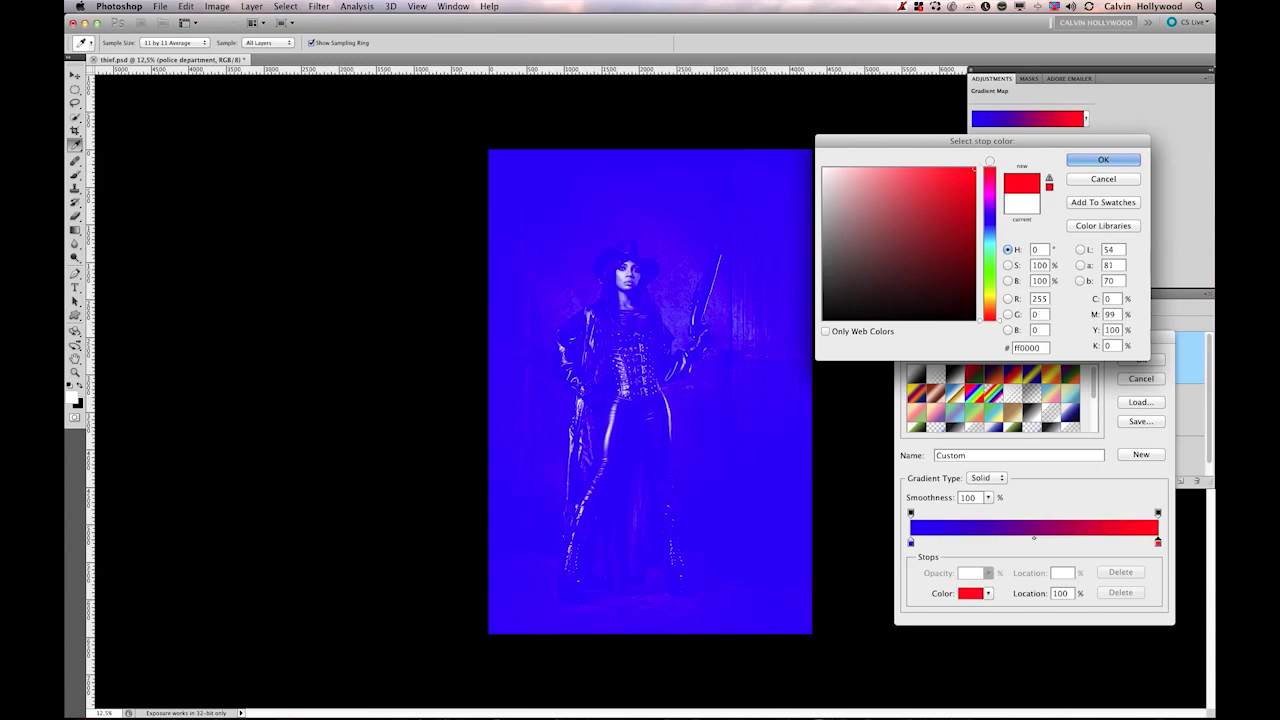
key(Return)
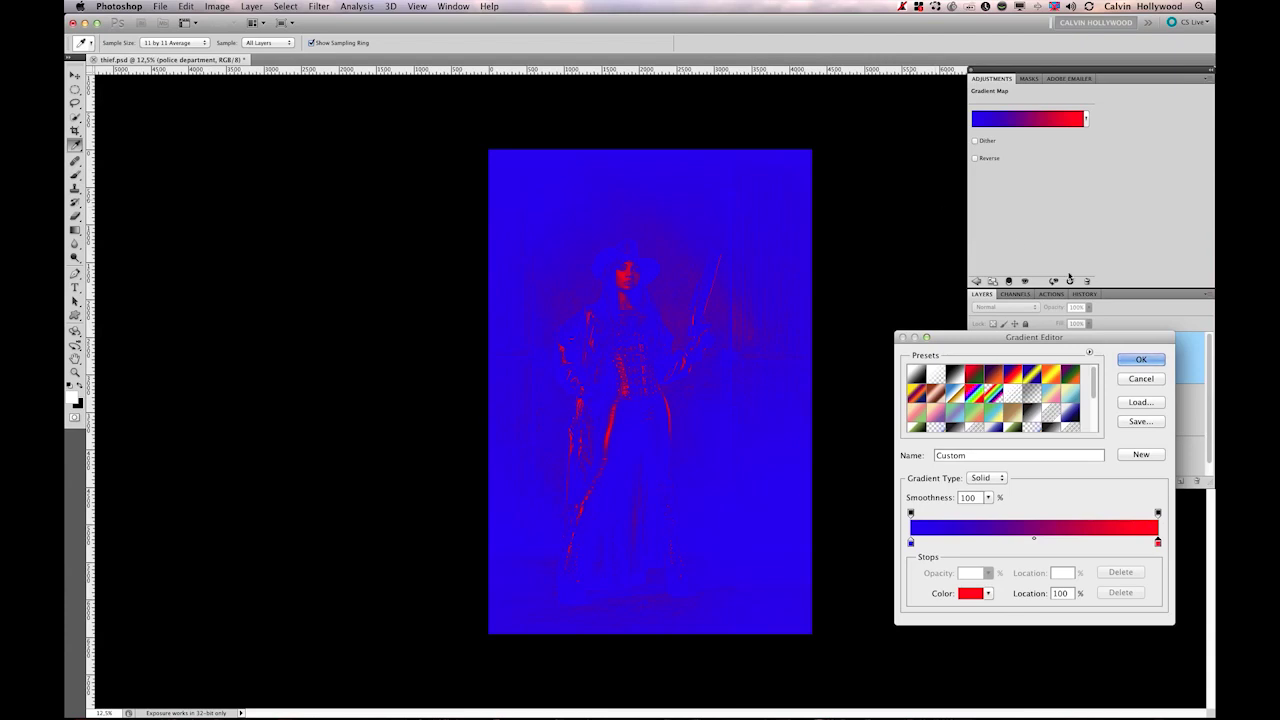
click(1141, 359)
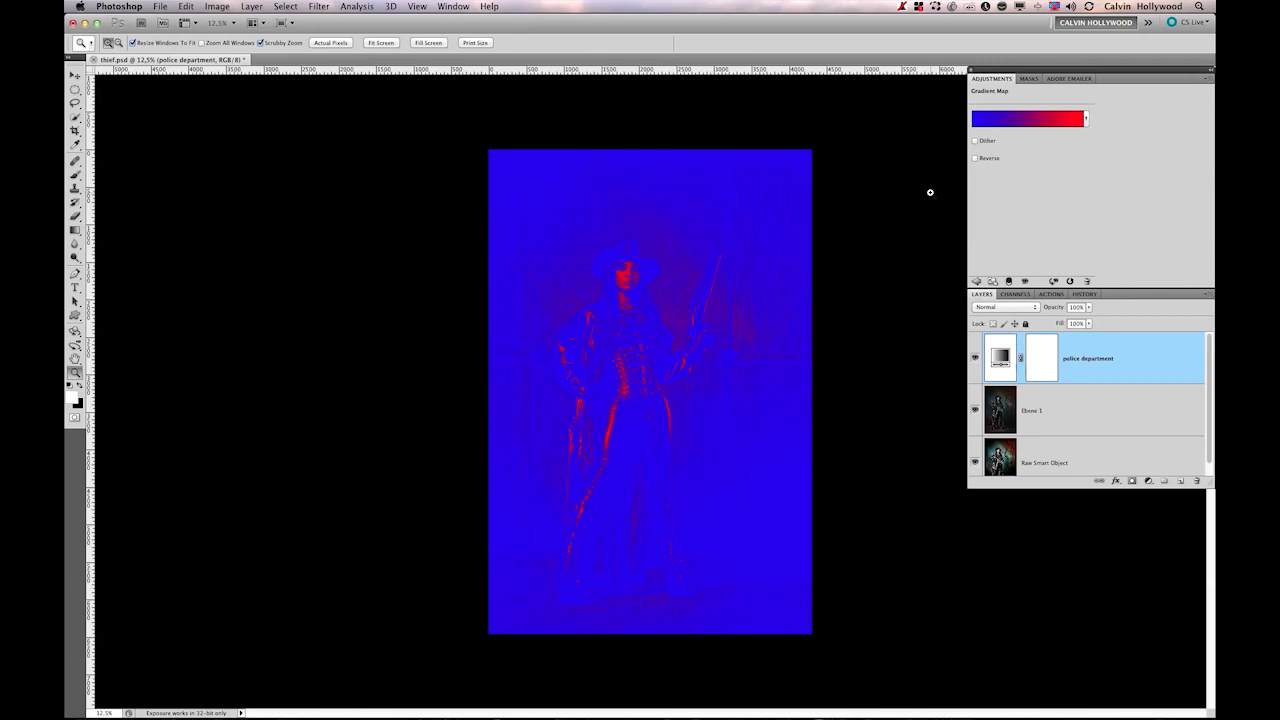
In police department's Blending Options, drag the Underlying Layer Blend If sliders to limit the gradient map.
key(h)
double_click(1154, 356)
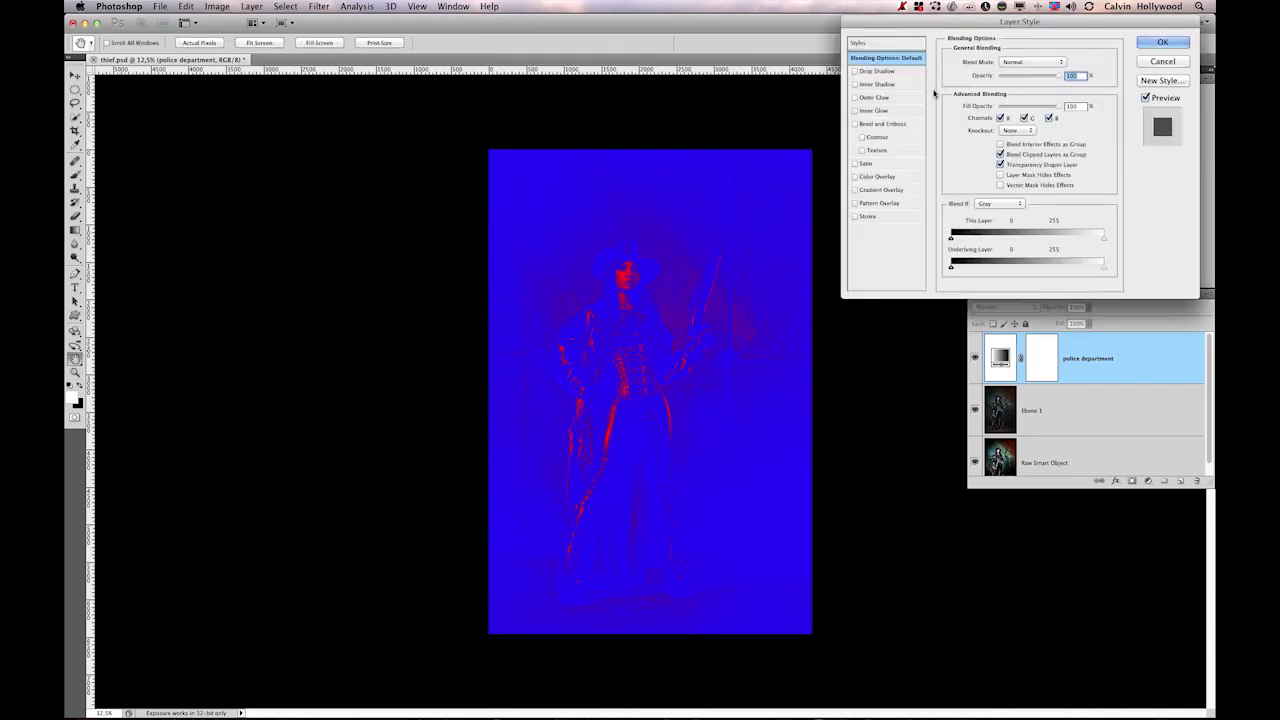
drag(956, 26, 930, 118)
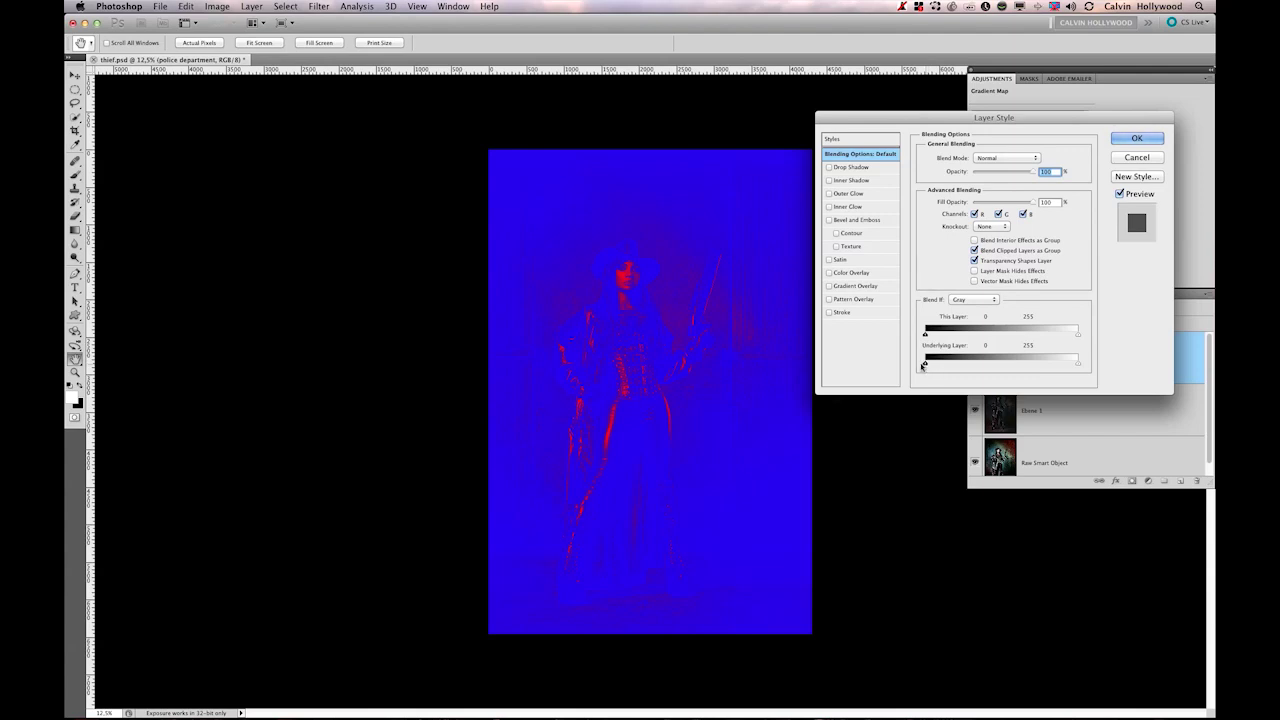
drag(926, 366, 1075, 366)
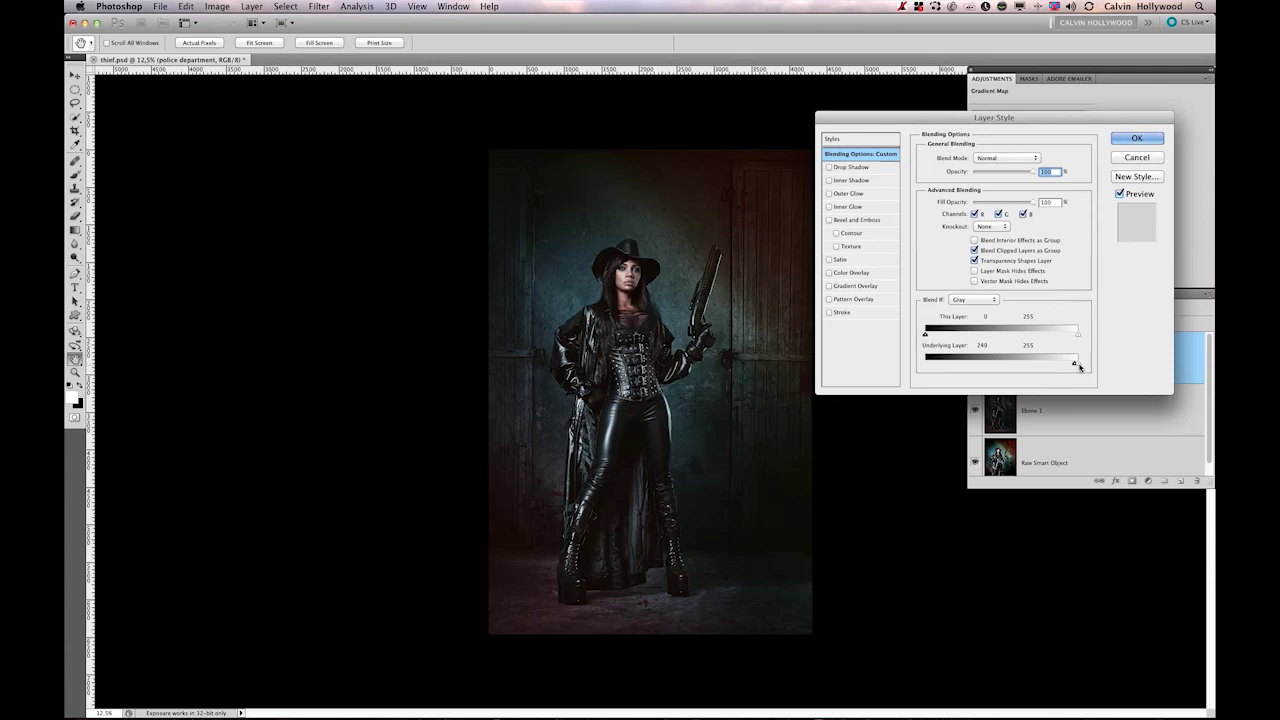
drag(1078, 366, 928, 364)
Confirm the Blend If settings, add a default Levels 1 layer above Ebene 1, and expand the Layers list.
click(1137, 138)
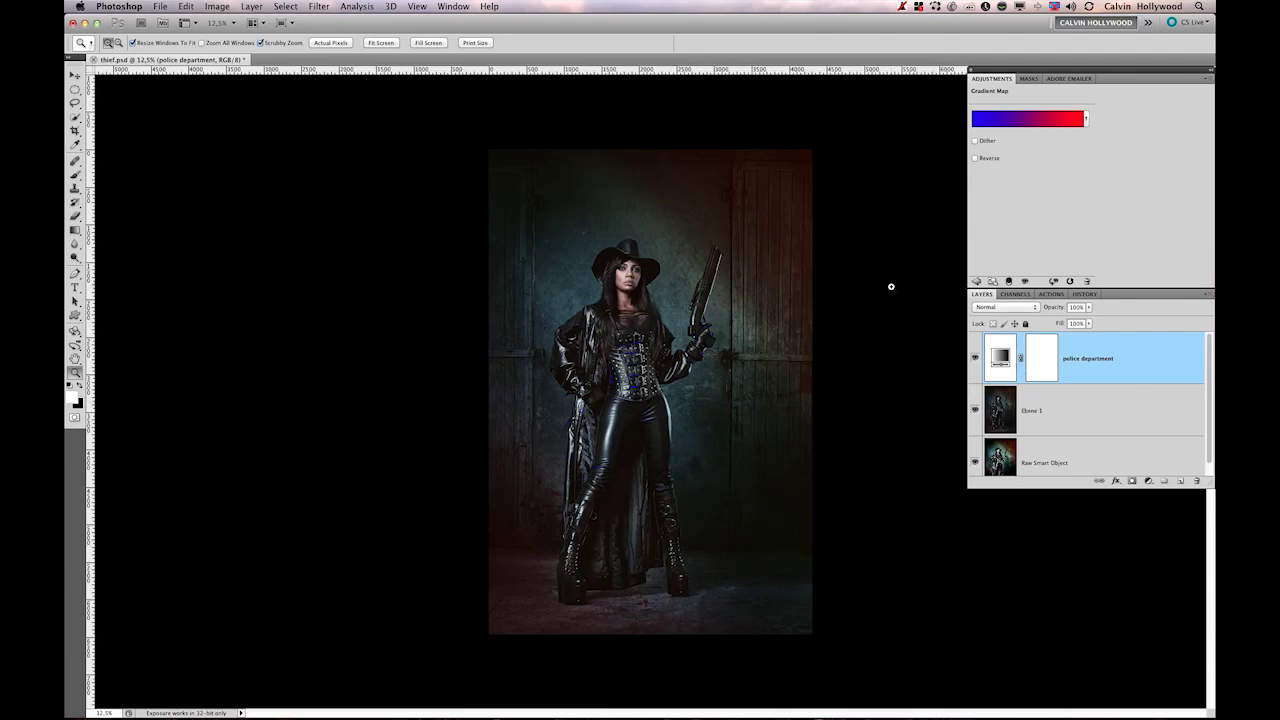
click(1085, 407)
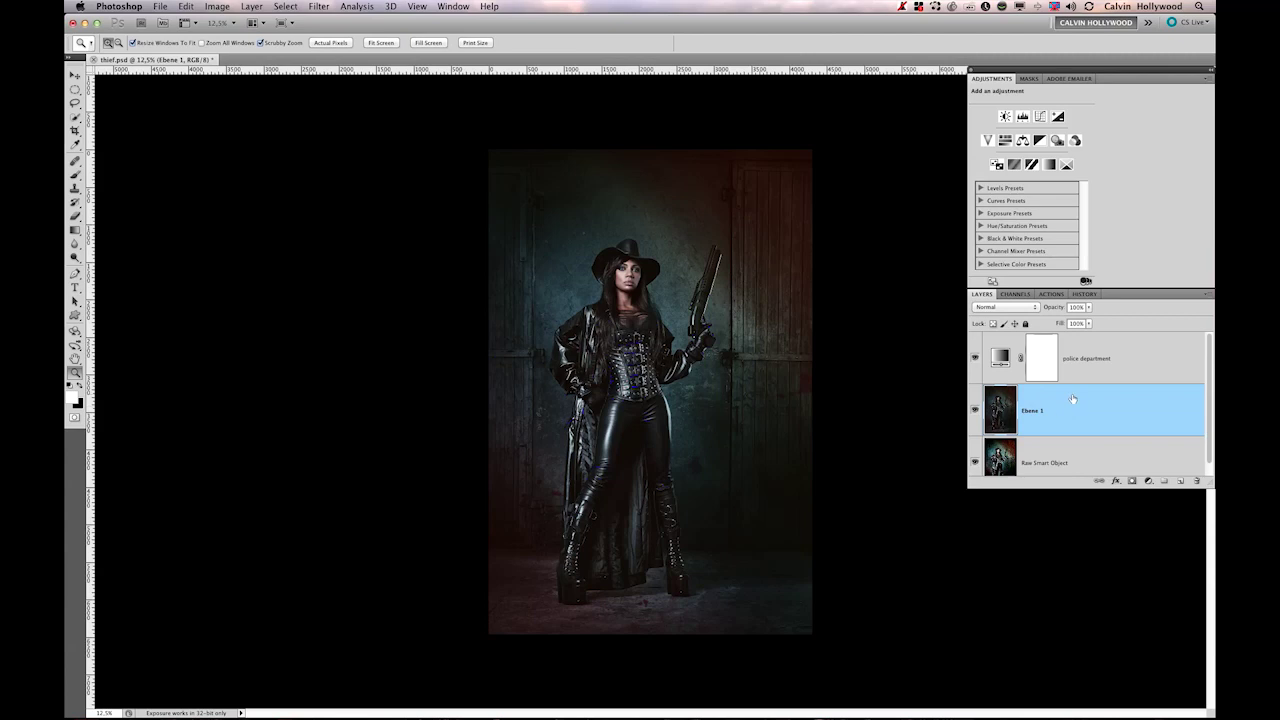
click(1021, 117)
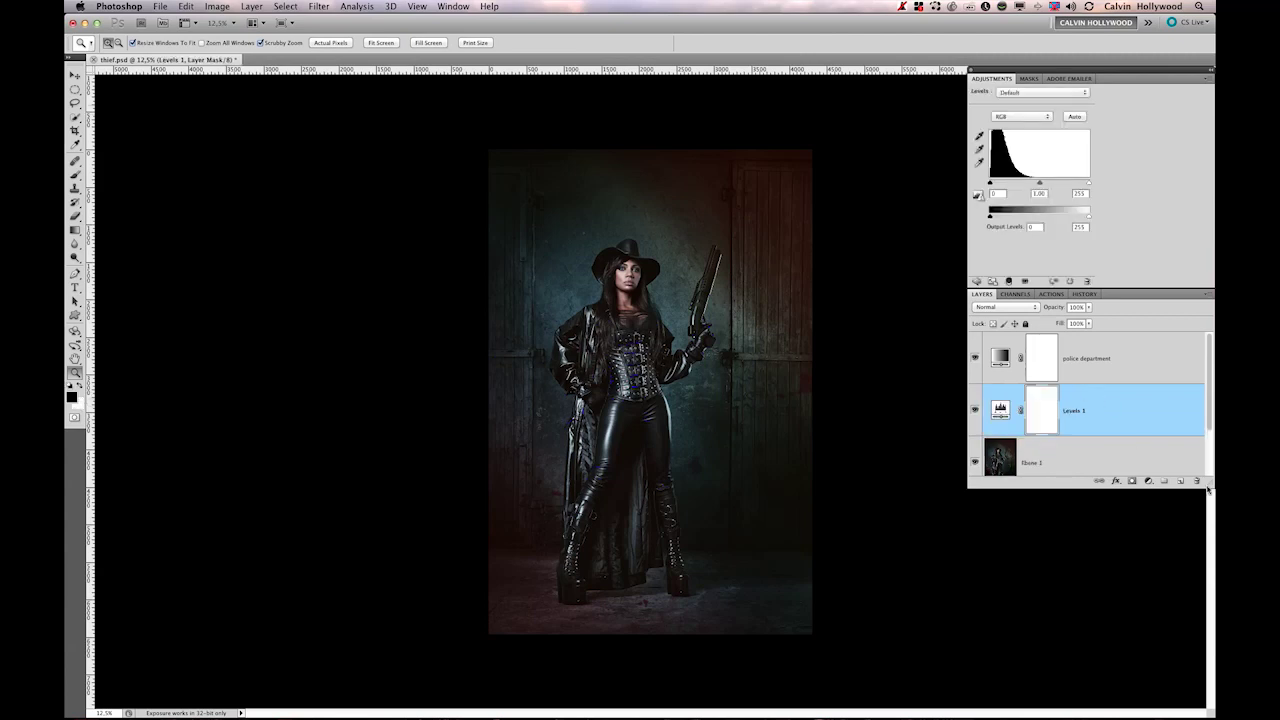
drag(1208, 481, 1203, 560)
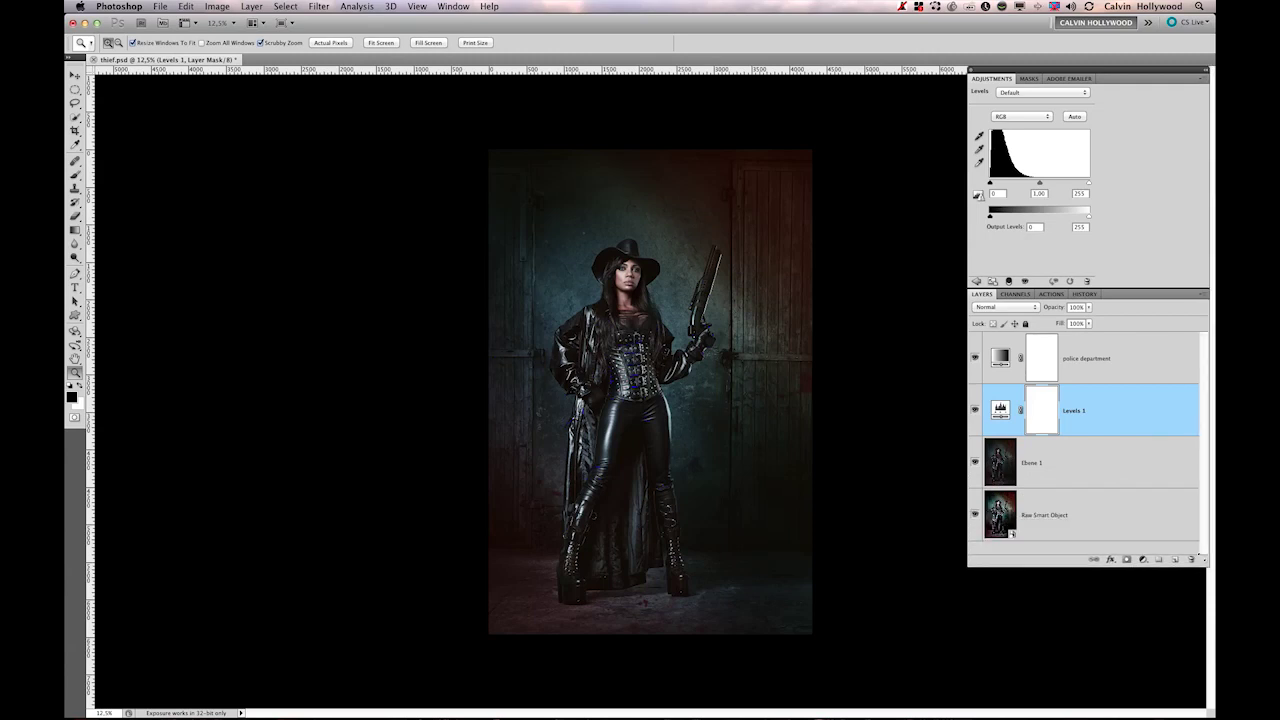
click(1110, 360)
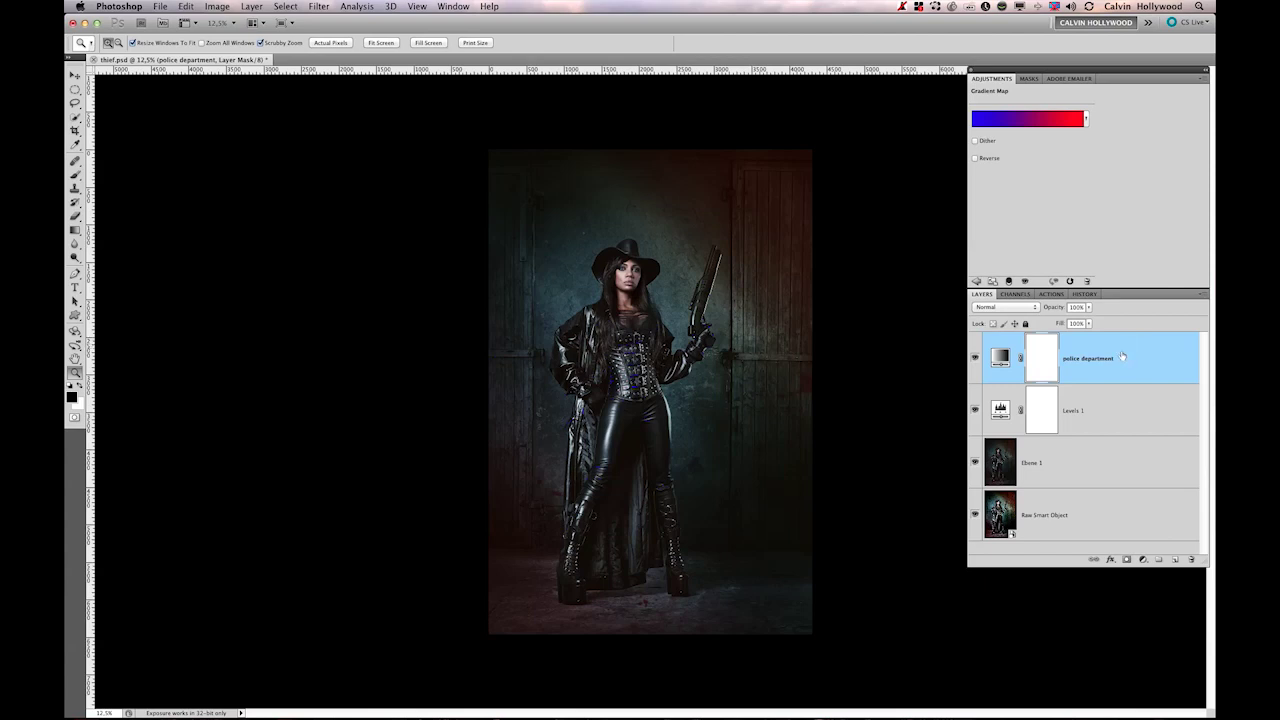
click(1102, 424)
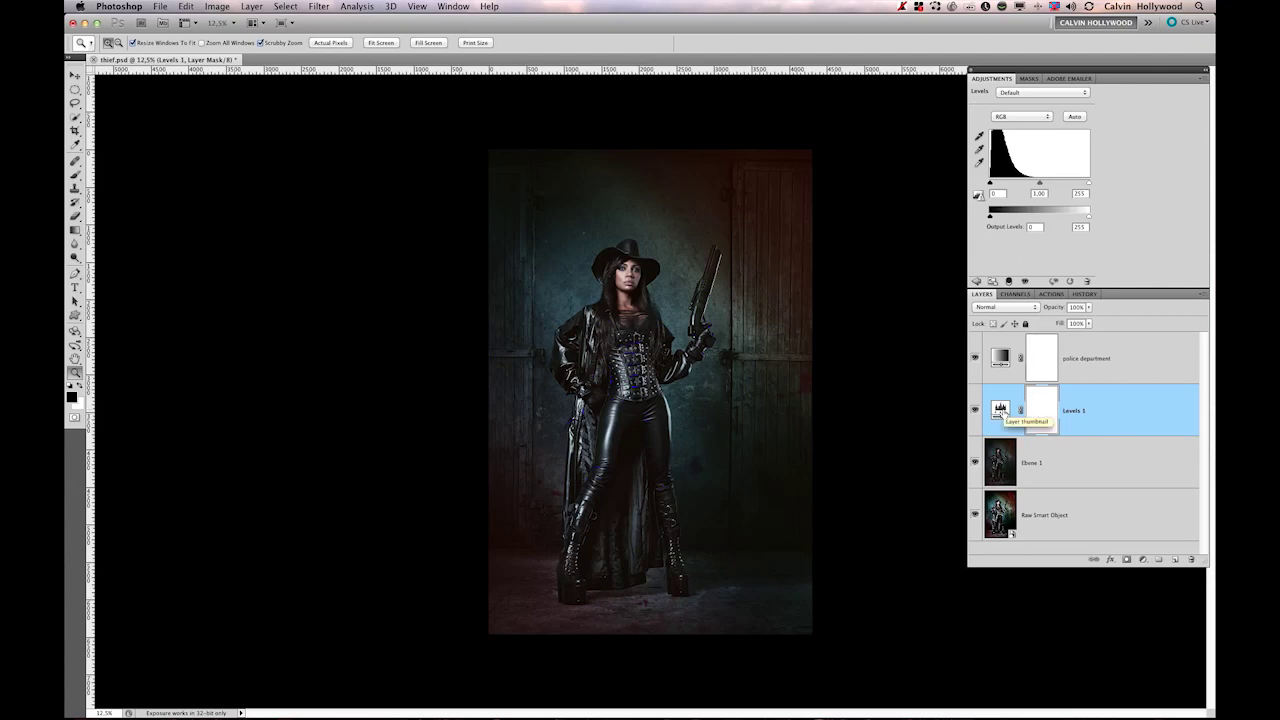
Move the Levels 1 black and white inputs inward so shadows show blue and highlights red.
click(1000, 410)
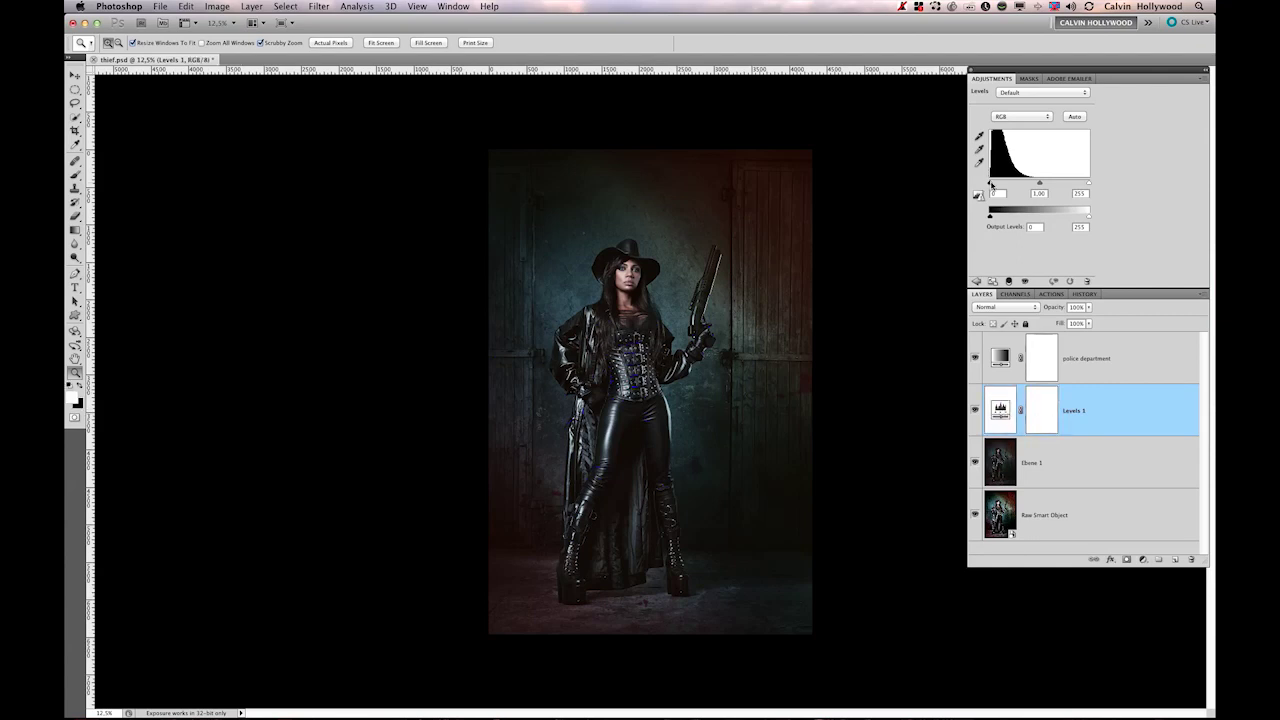
drag(991, 185, 994, 184)
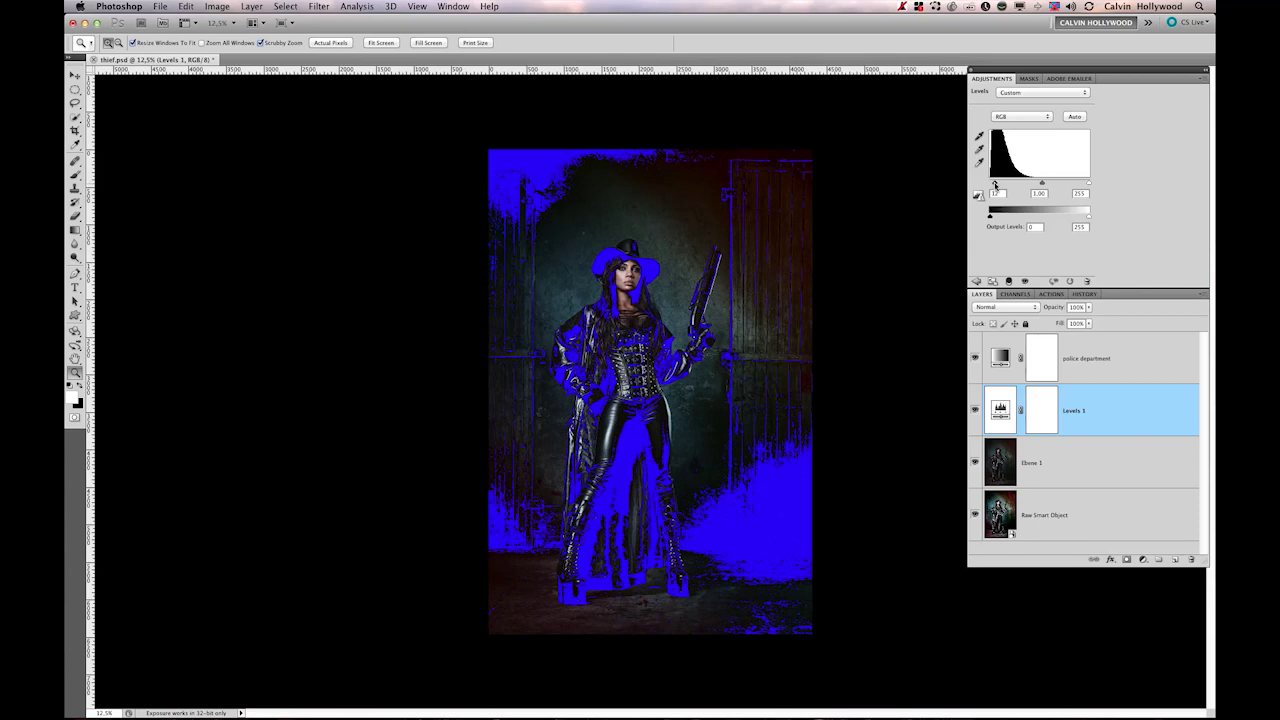
drag(994, 184, 993, 184)
drag(1090, 184, 1052, 186)
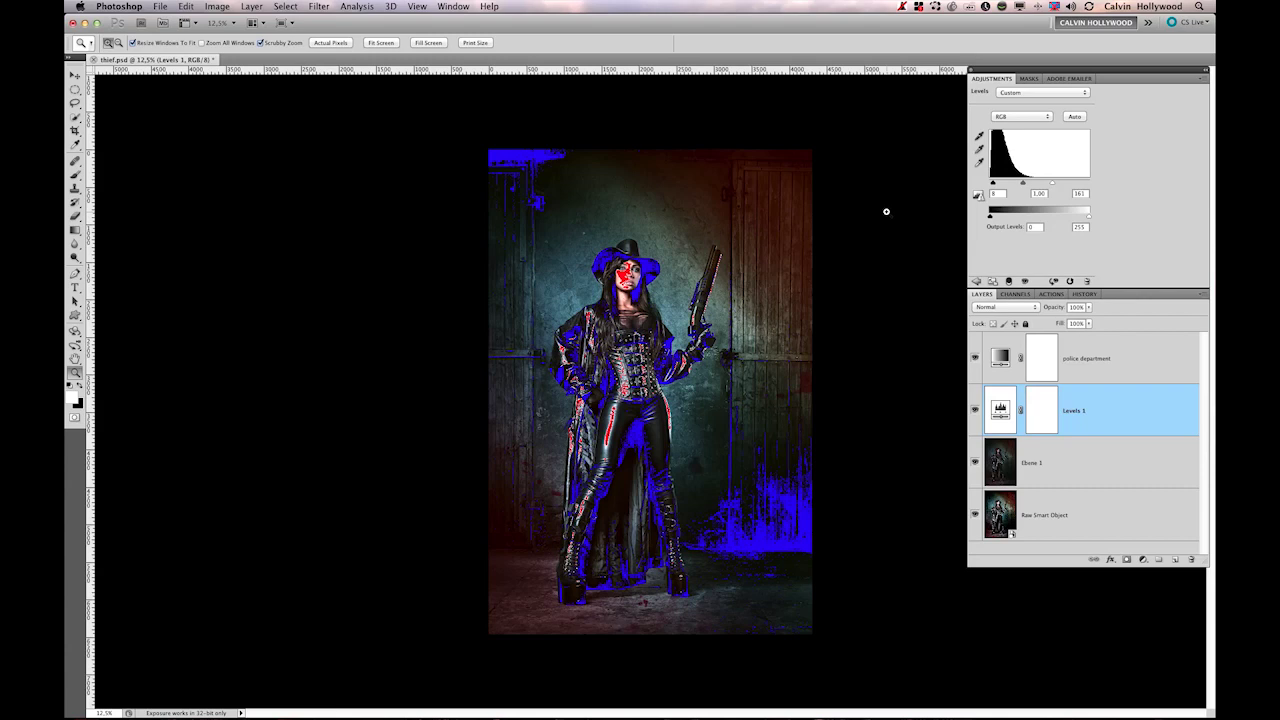
click(1135, 360)
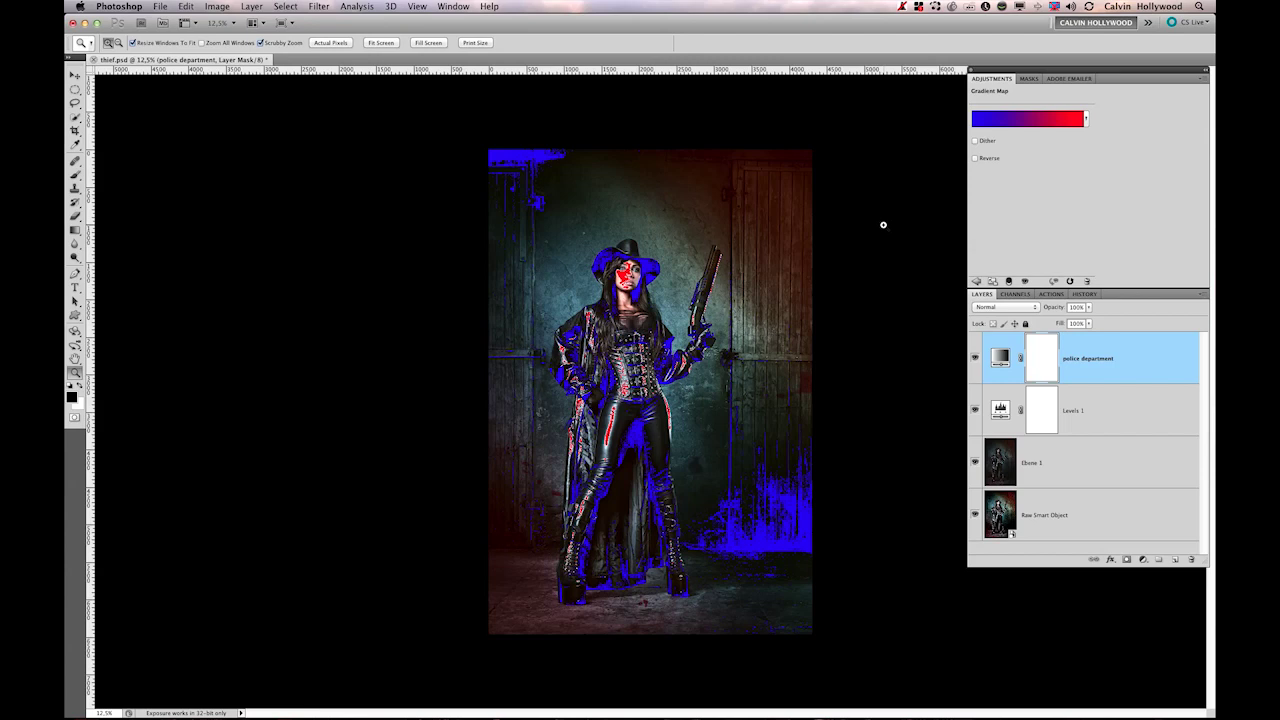
click(1104, 418)
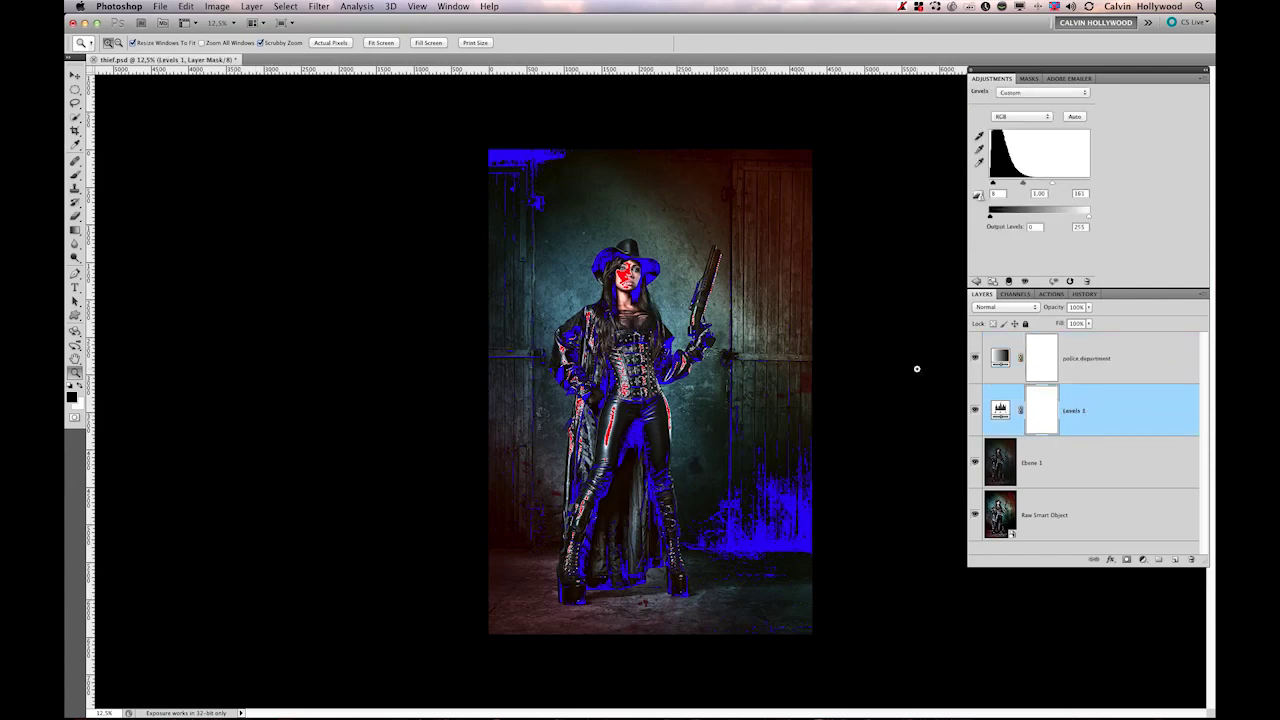